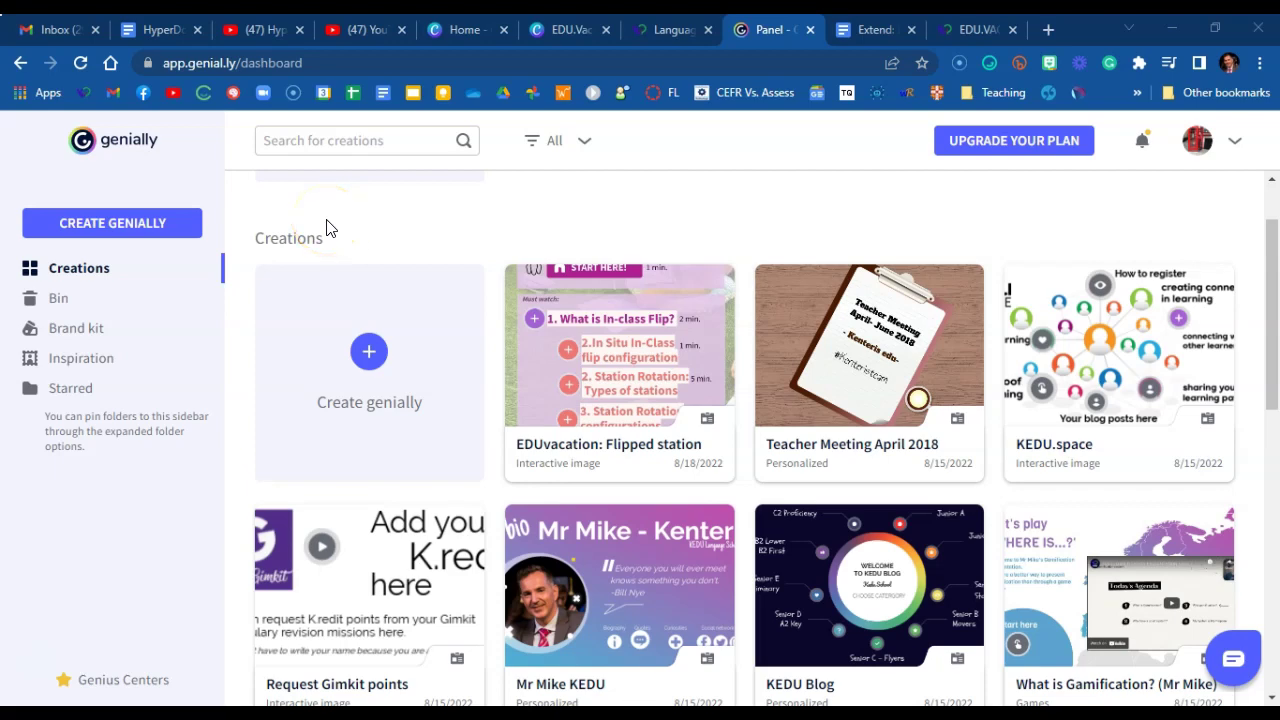
Scroll to the escape-room row and open 'Escape the Antiparos Fabrica' for editing
scroll(330, 228, down, 5)
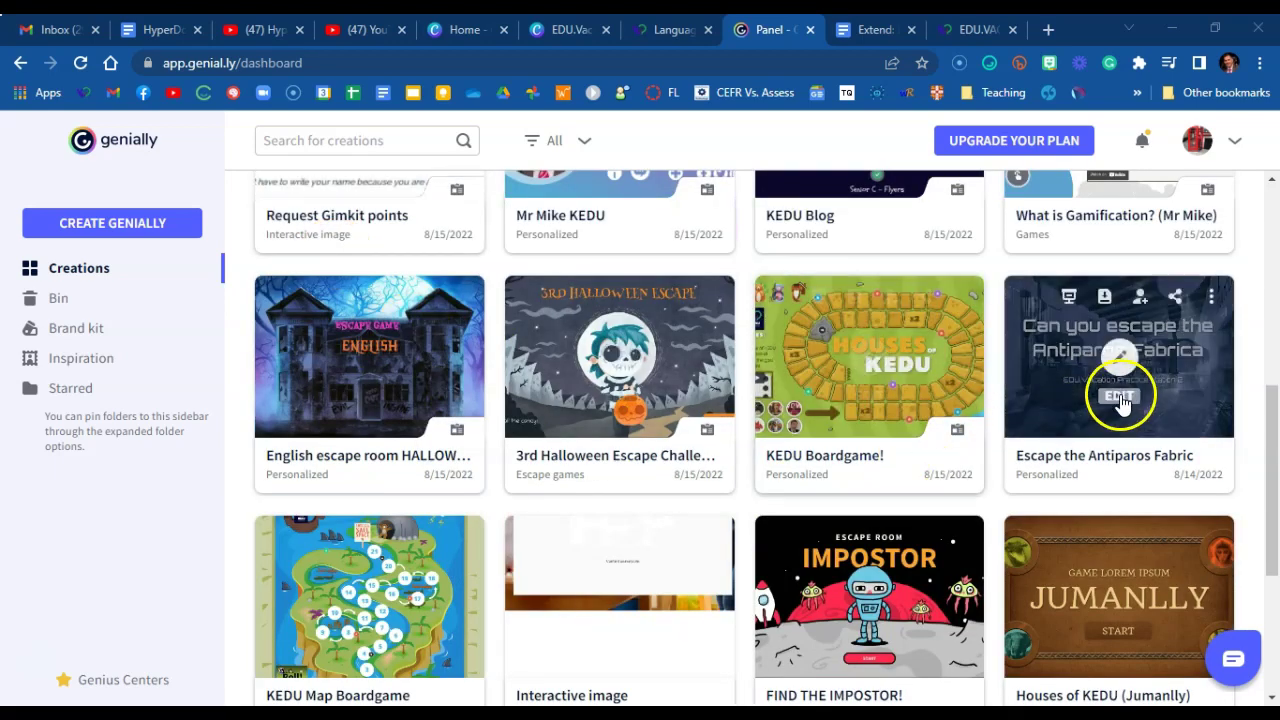
click(1043, 358)
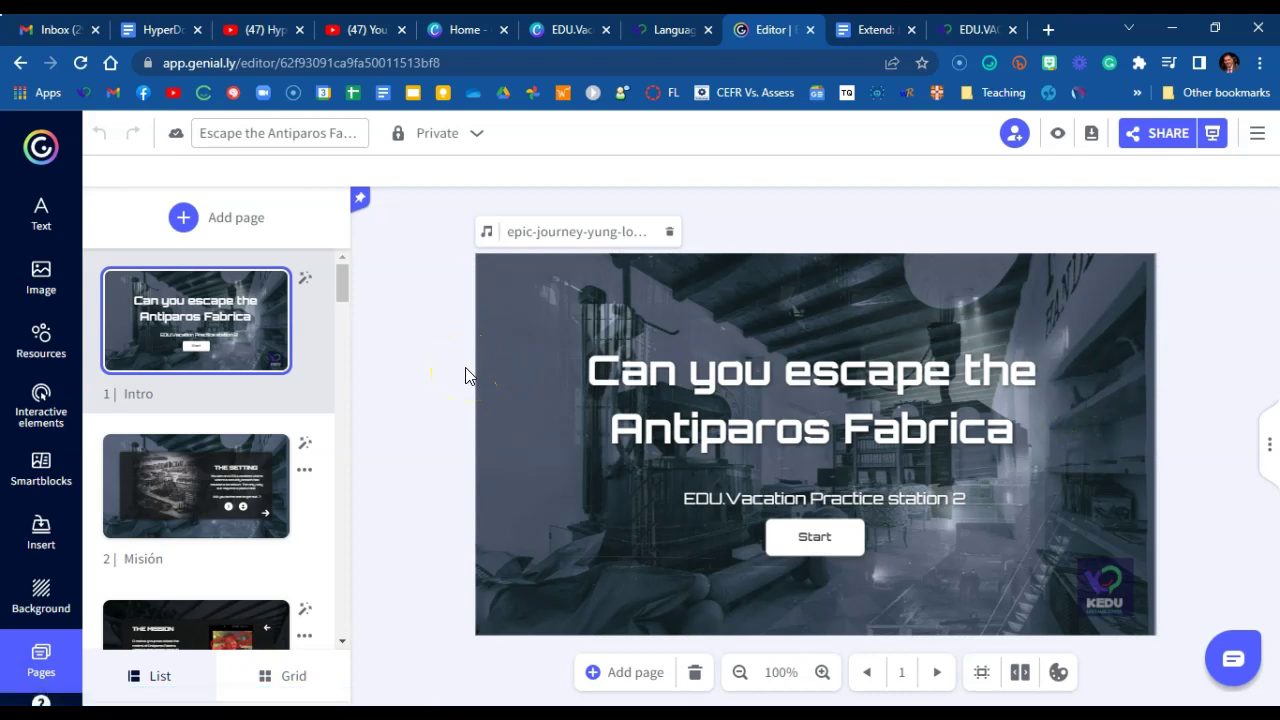
Select the Intro page's background image and show its Background settings panel
click(500, 298)
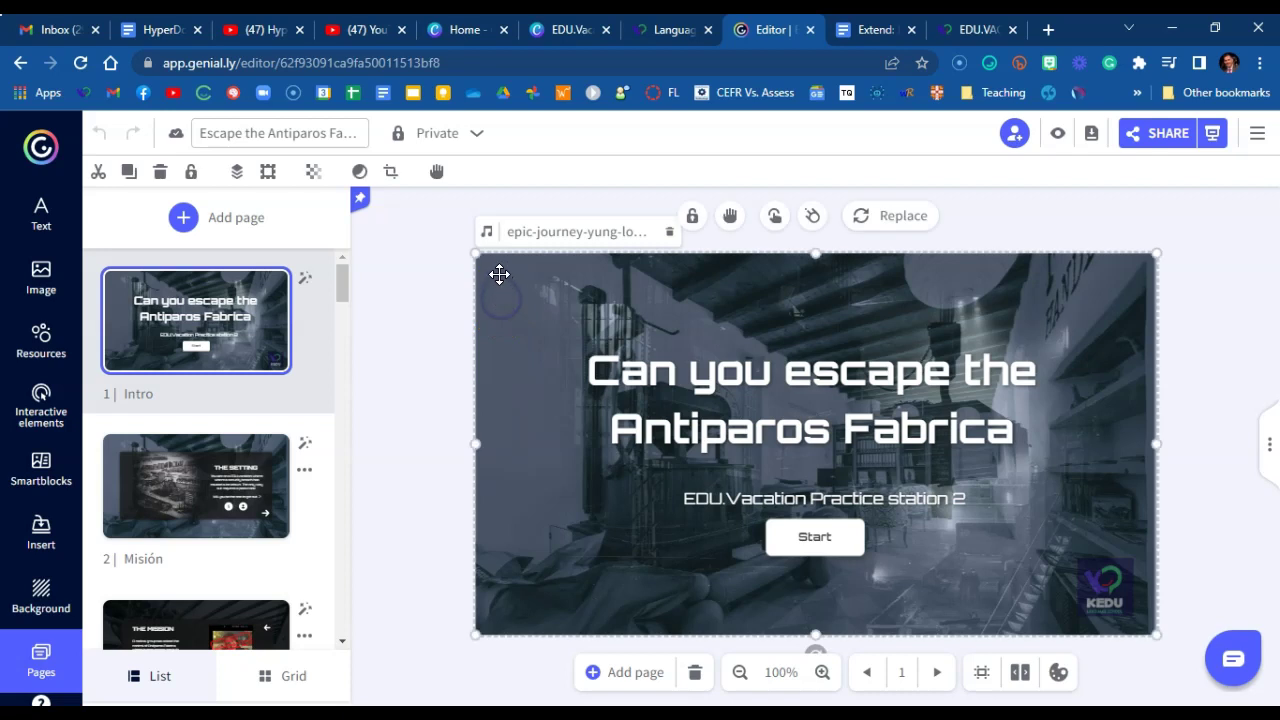
click(41, 597)
scroll(140, 500, down, 4)
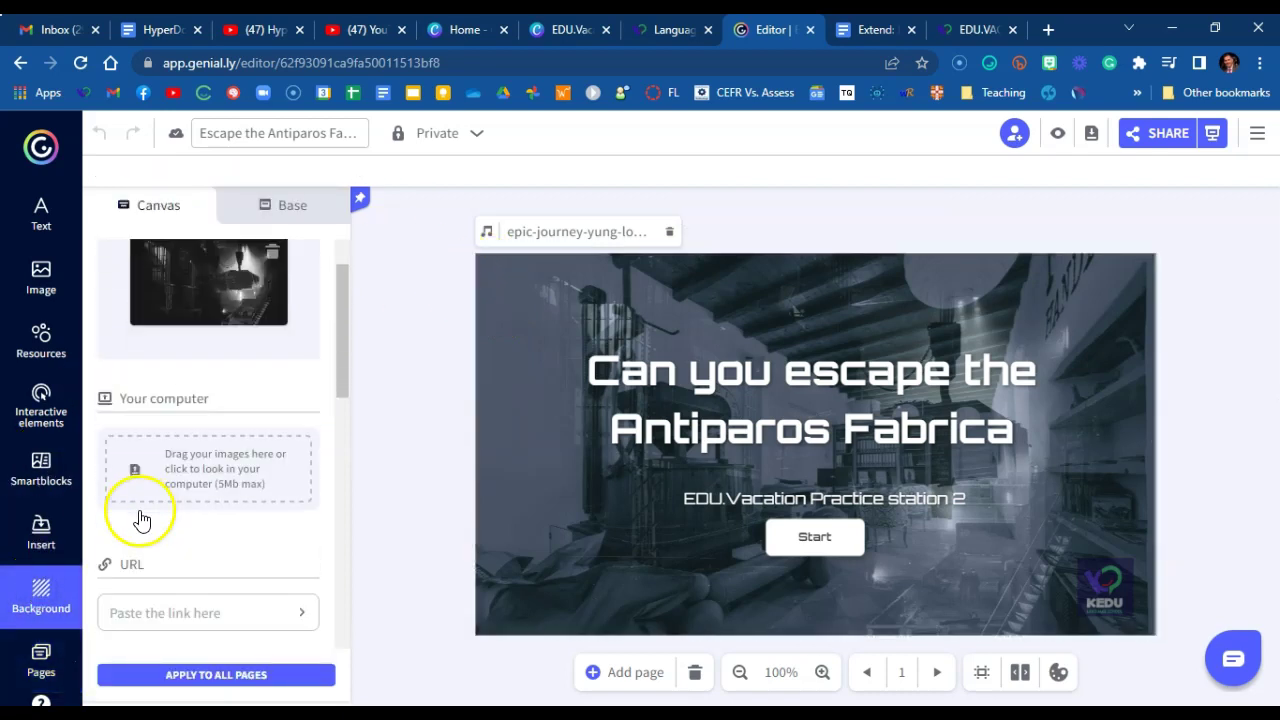
scroll(157, 314, up, 3)
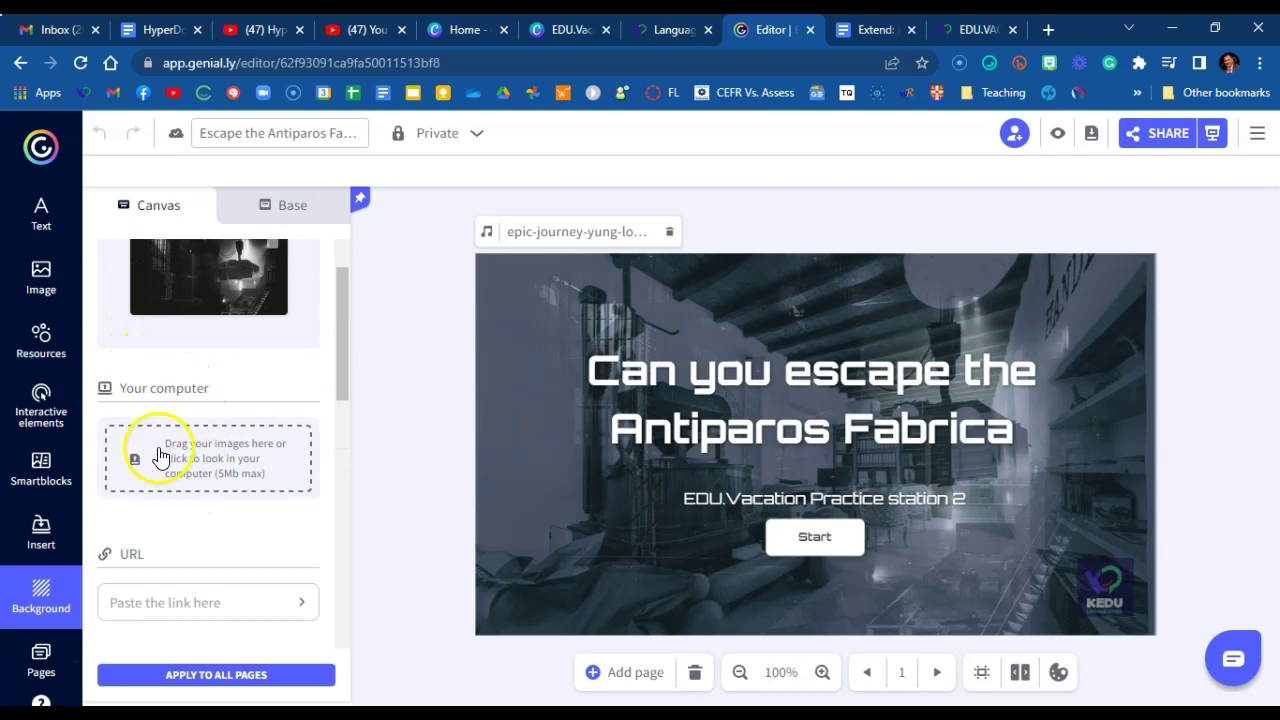
click(545, 319)
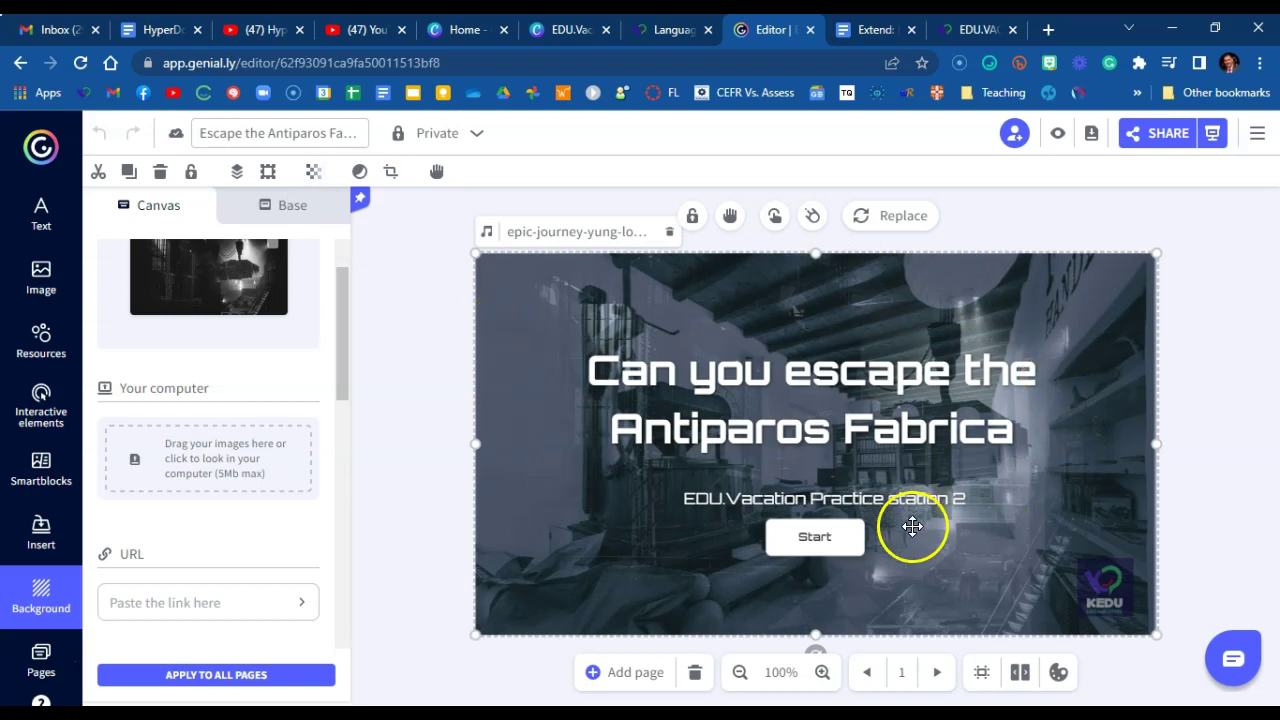
Enlarge the intro page's Start button and keep its Start label centred, zooming in to work precisely
click(855, 540)
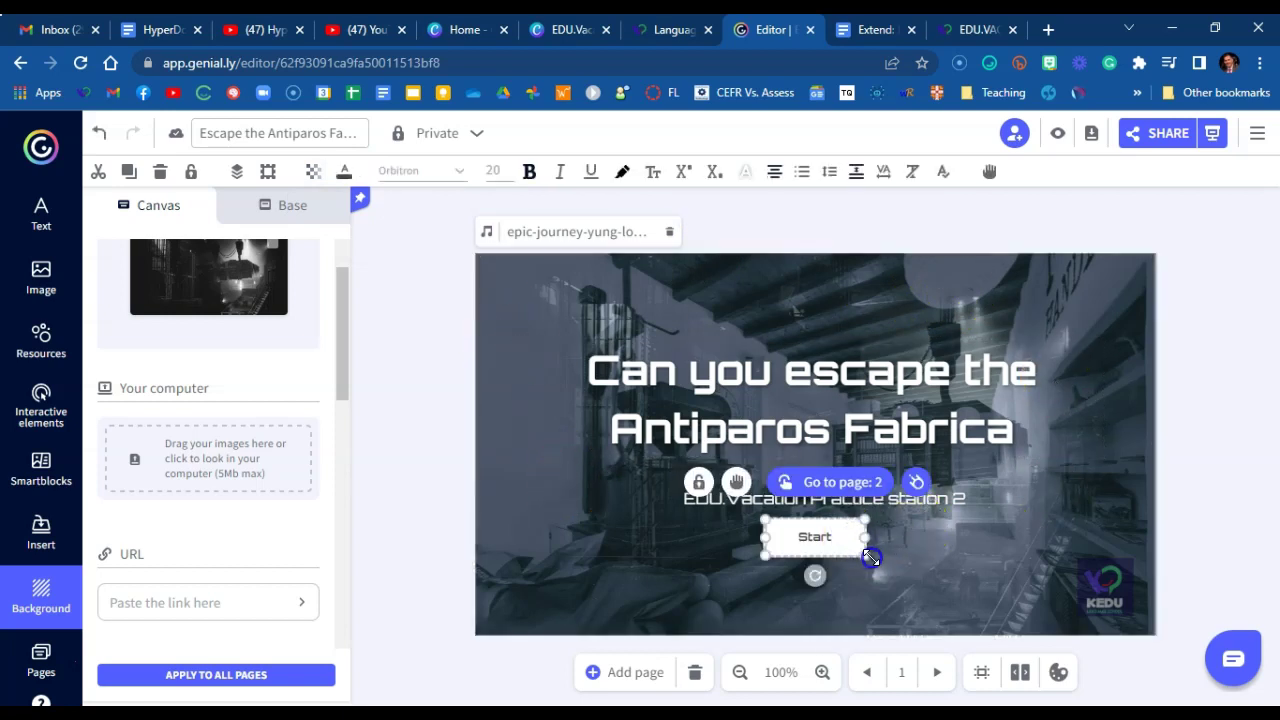
drag(866, 556, 902, 571)
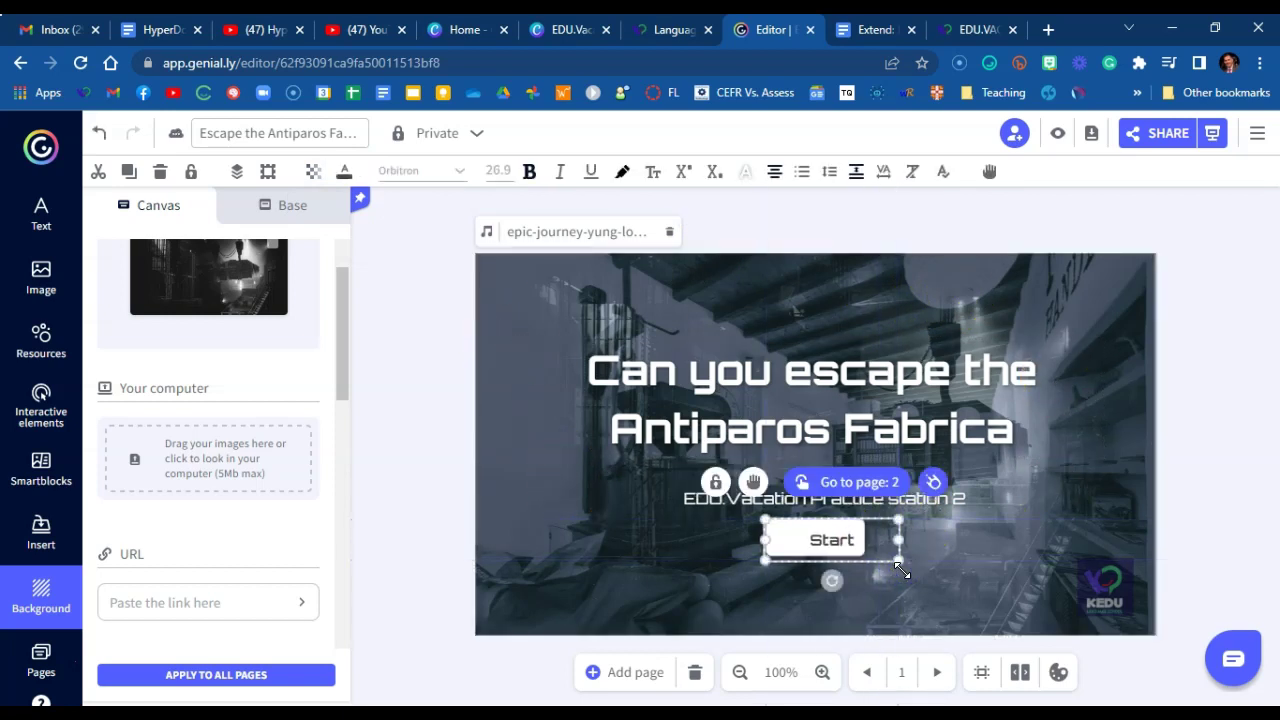
key(ctrl+z)
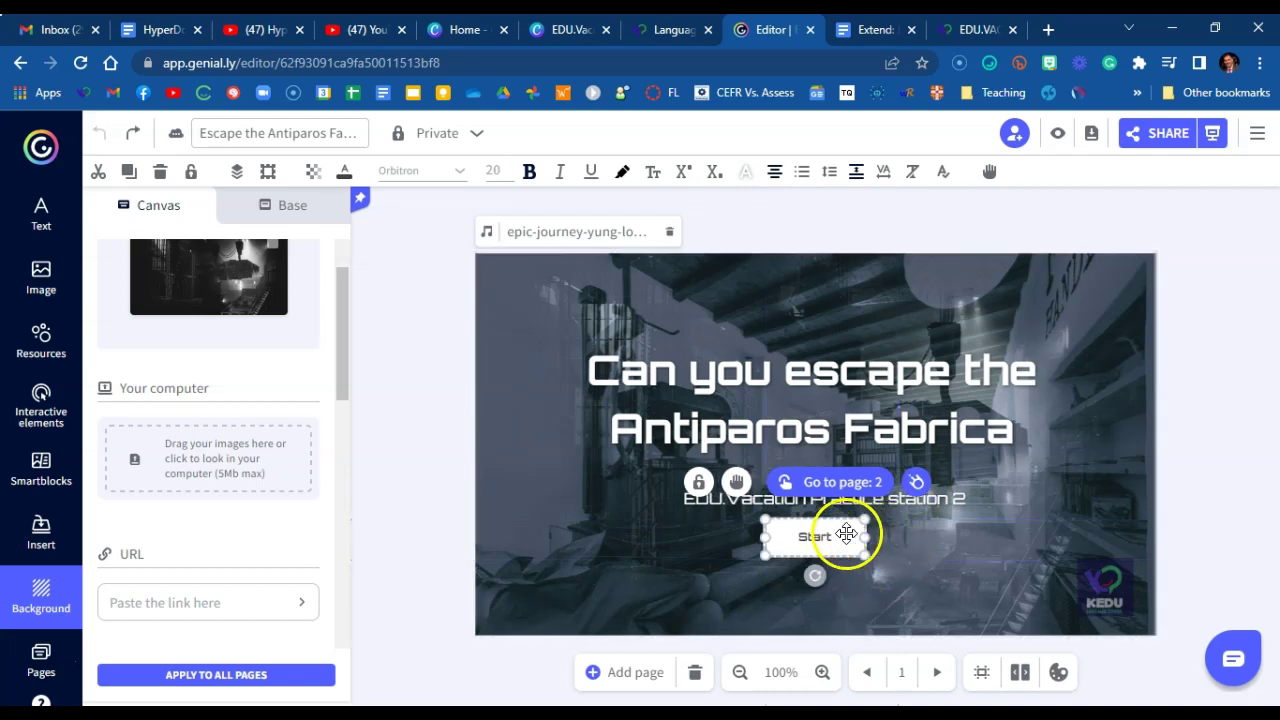
drag(838, 533, 833, 534)
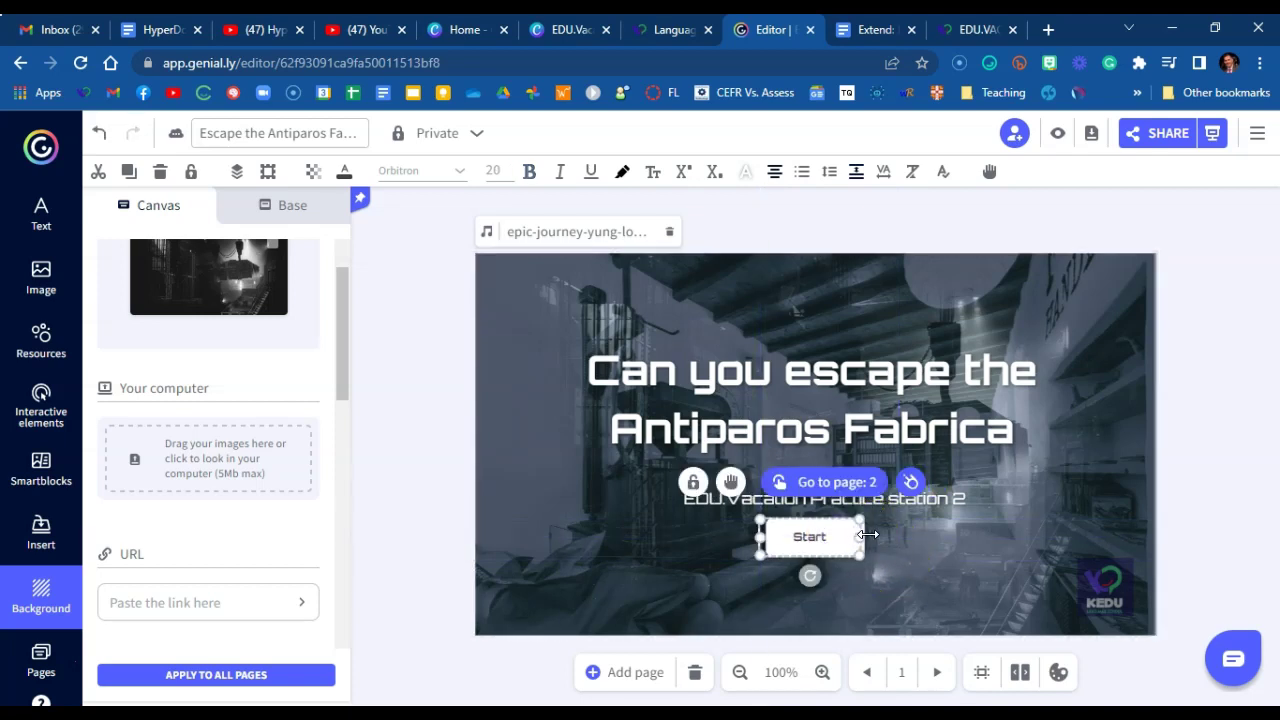
click(823, 673)
click(823, 673)
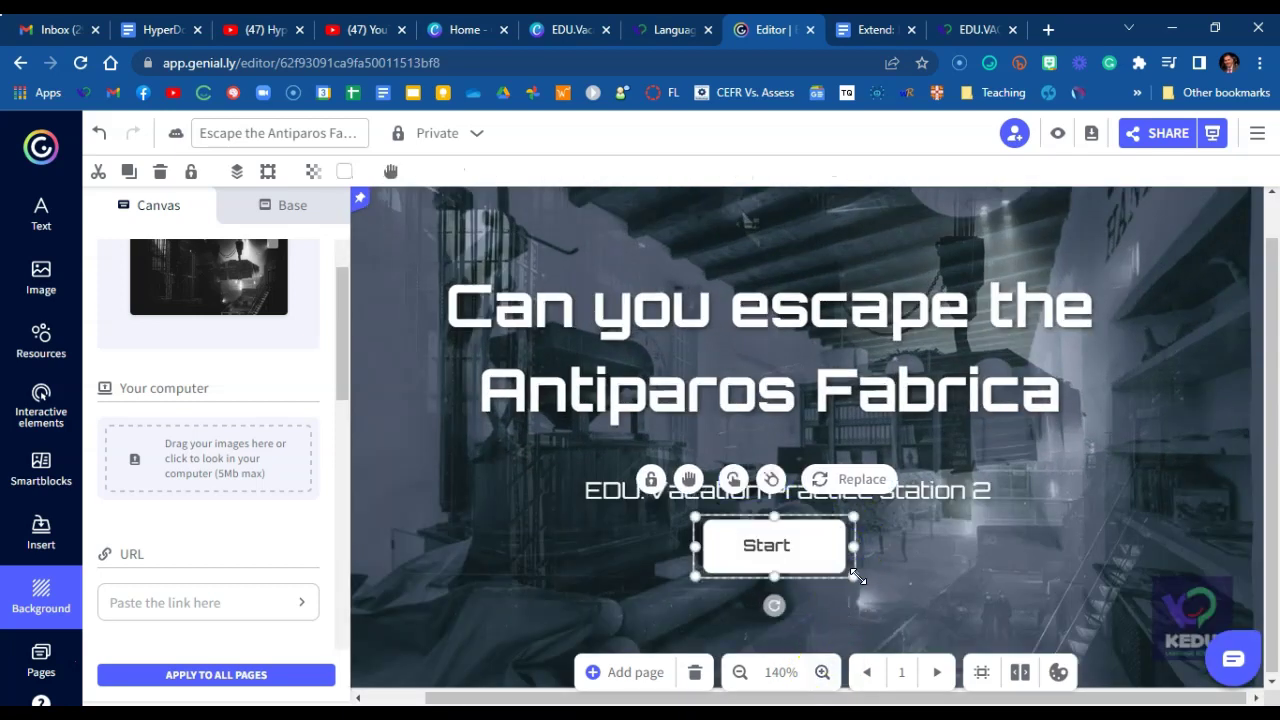
drag(843, 574, 905, 607)
double_click(766, 545)
drag(824, 557, 823, 560)
click(739, 559)
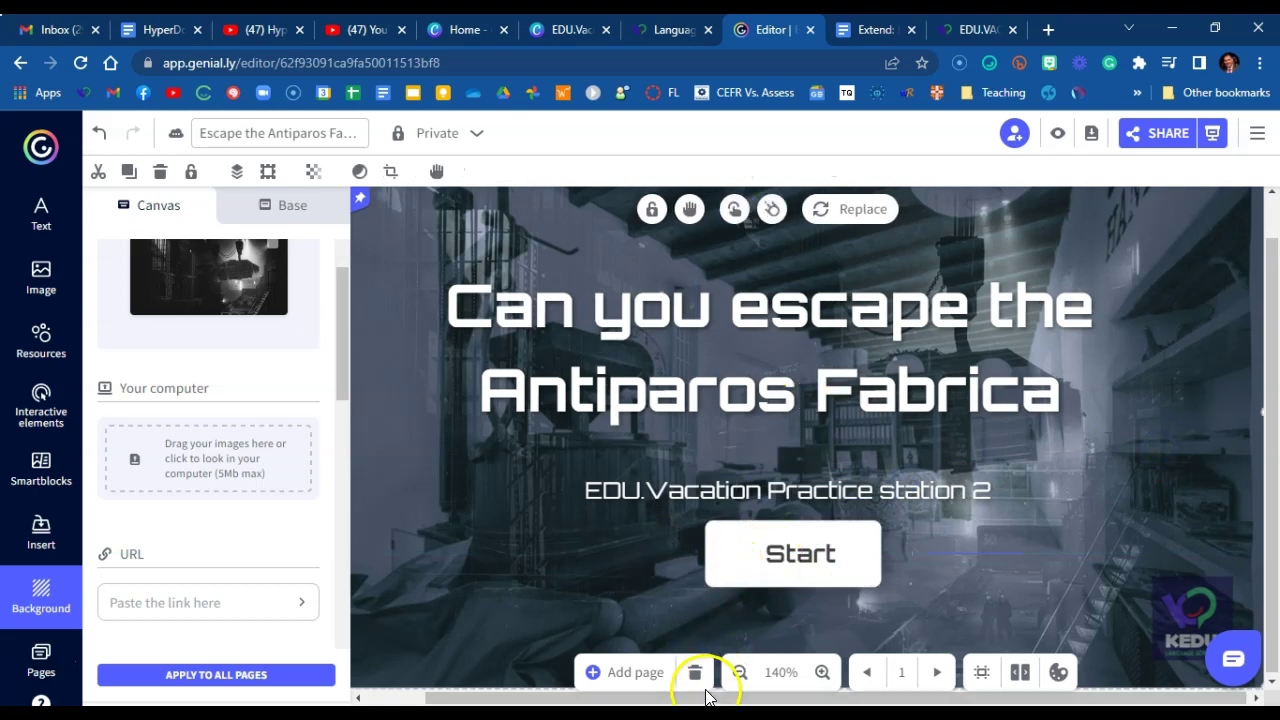
click(739, 673)
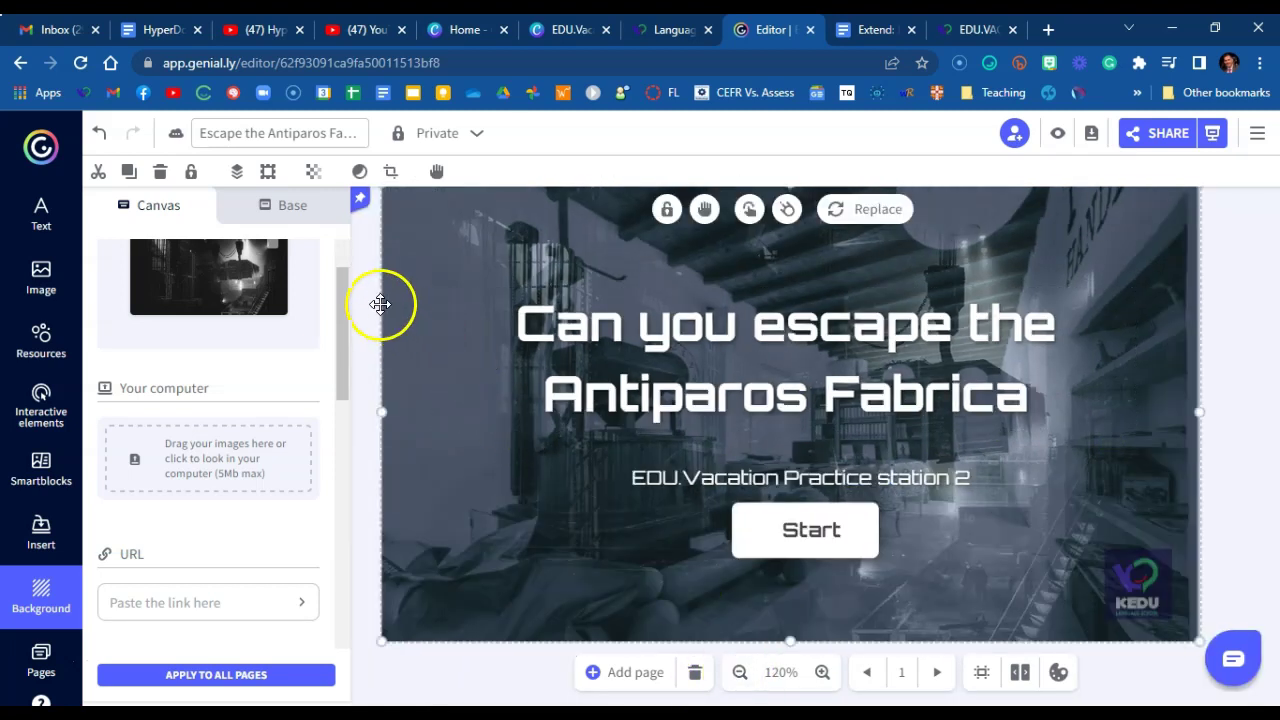
click(740, 672)
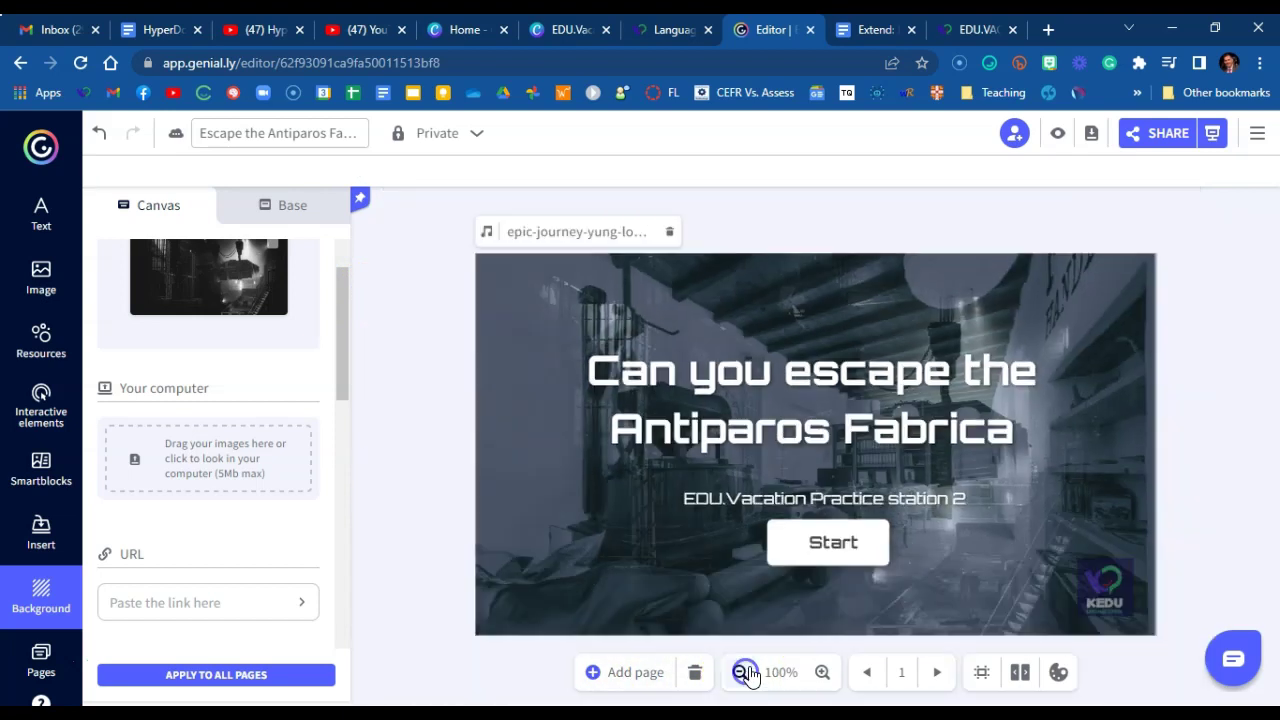
Link the enlarged Start button to page 2 Misión and save
click(825, 540)
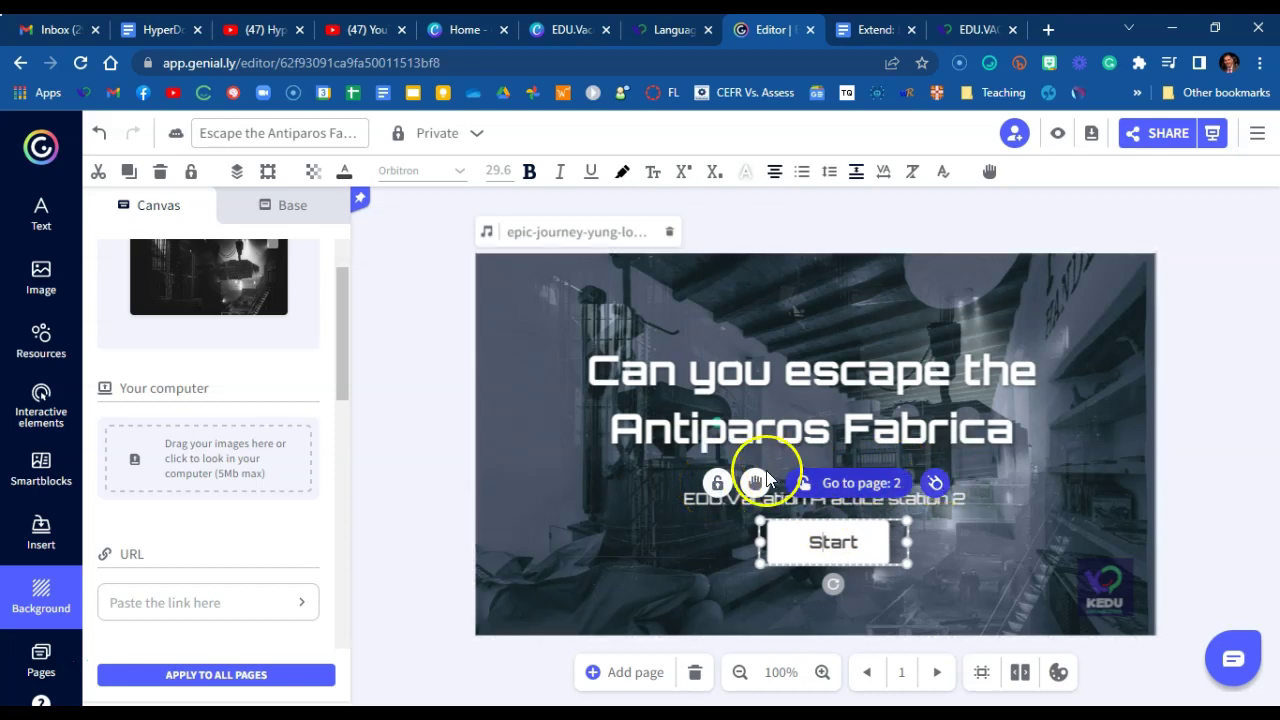
click(861, 494)
click(860, 484)
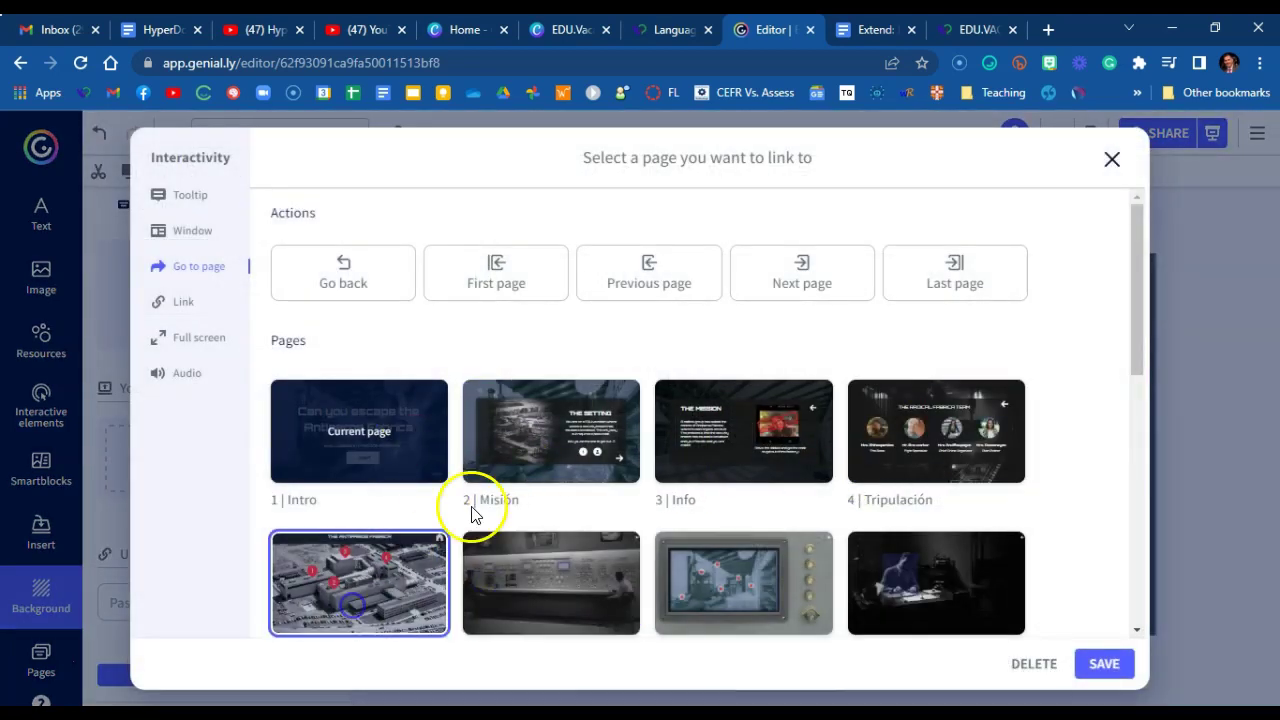
click(488, 475)
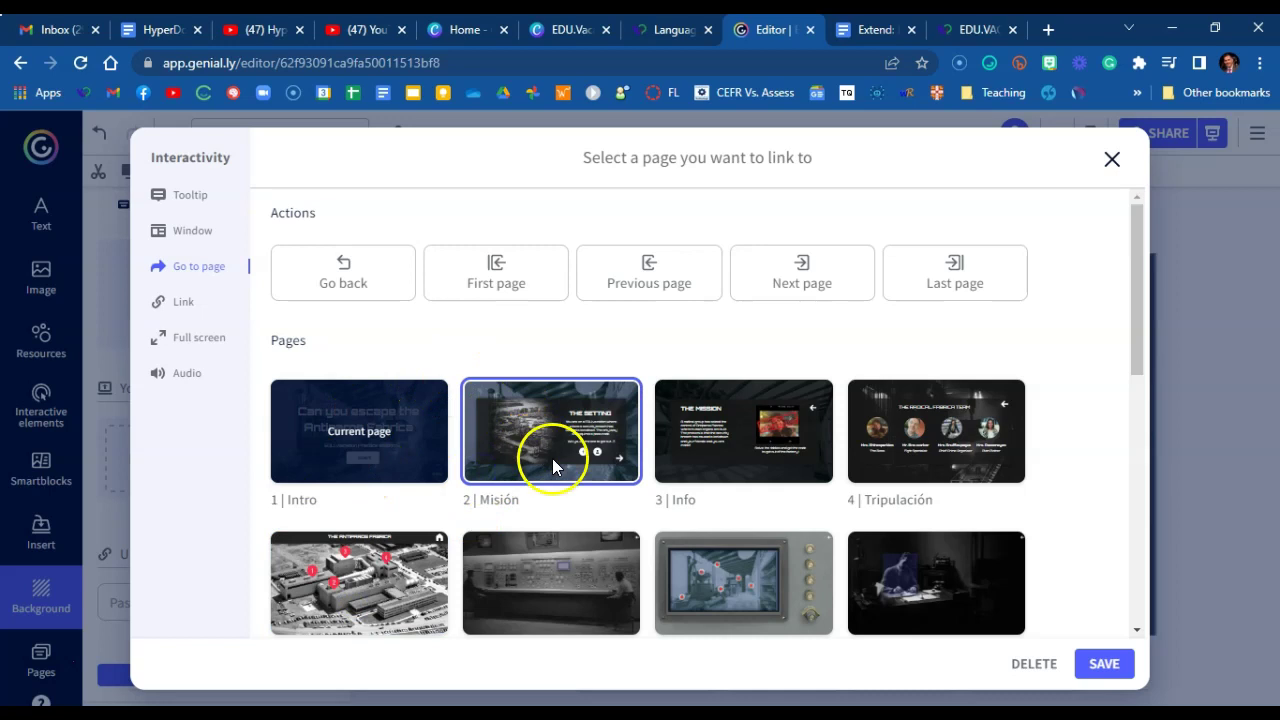
click(1103, 664)
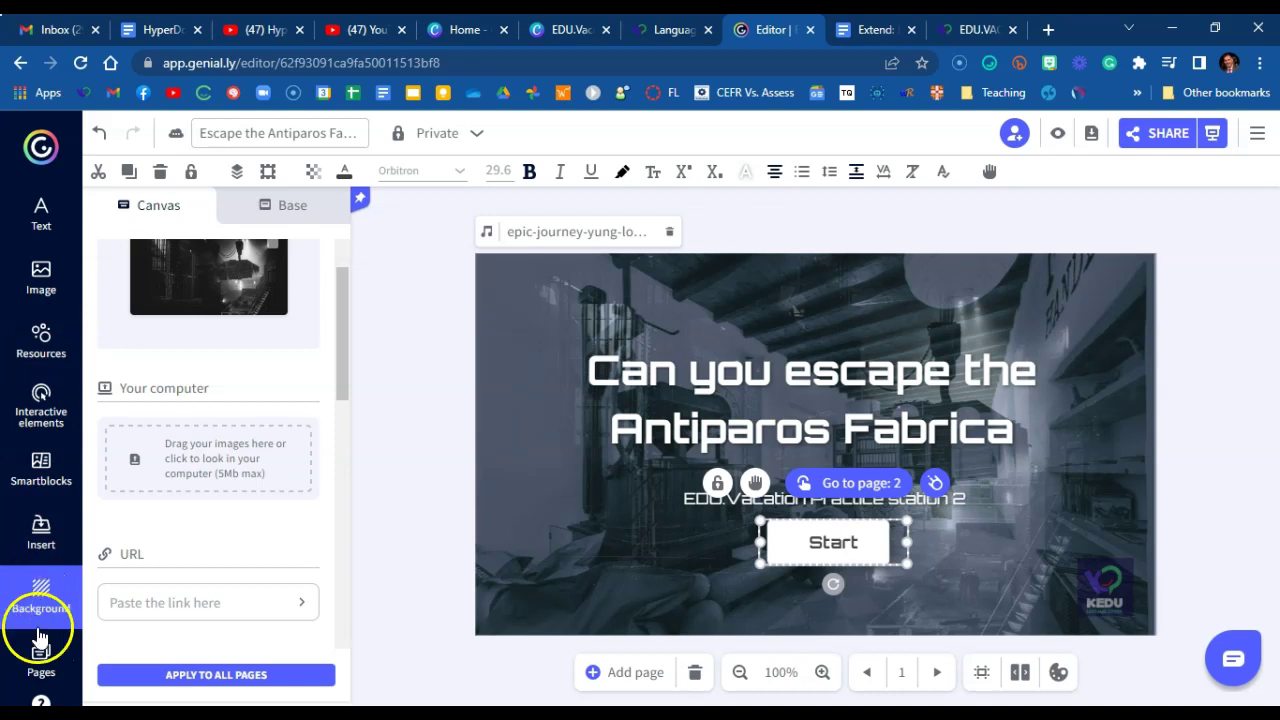
On page 2 Misión, review the info icon's tooltip and delete the info icon
click(40, 662)
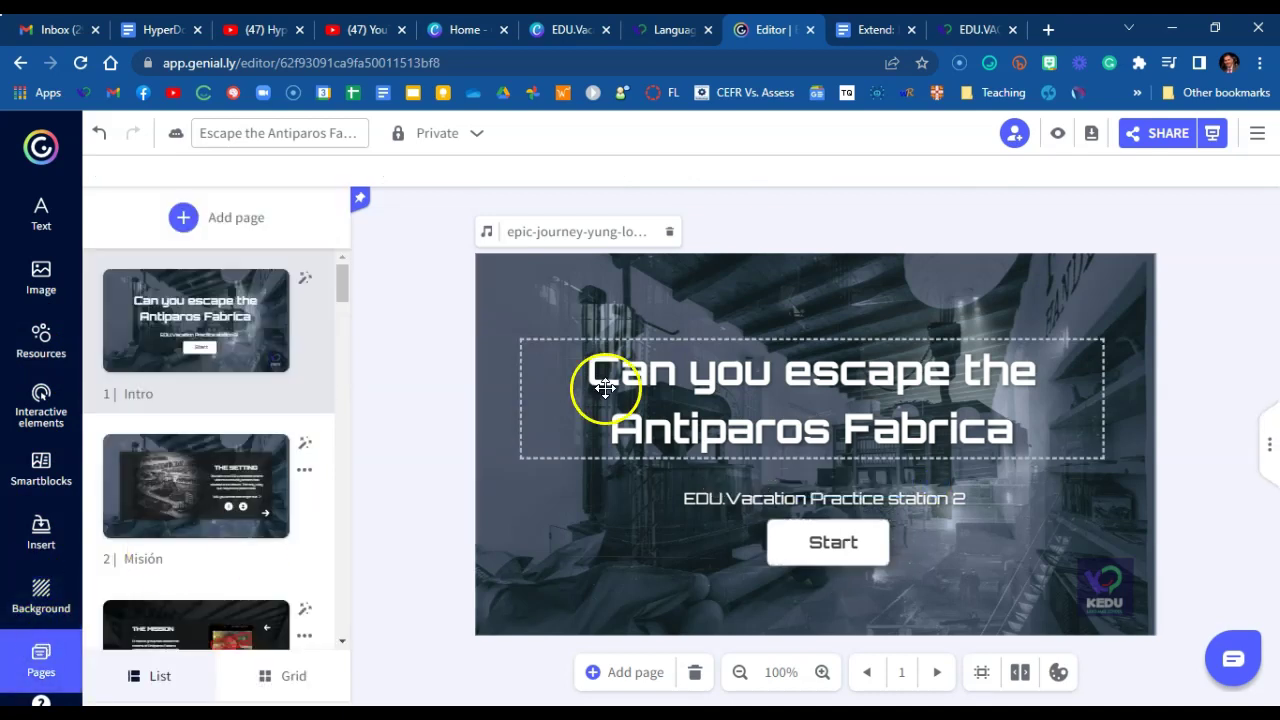
click(268, 492)
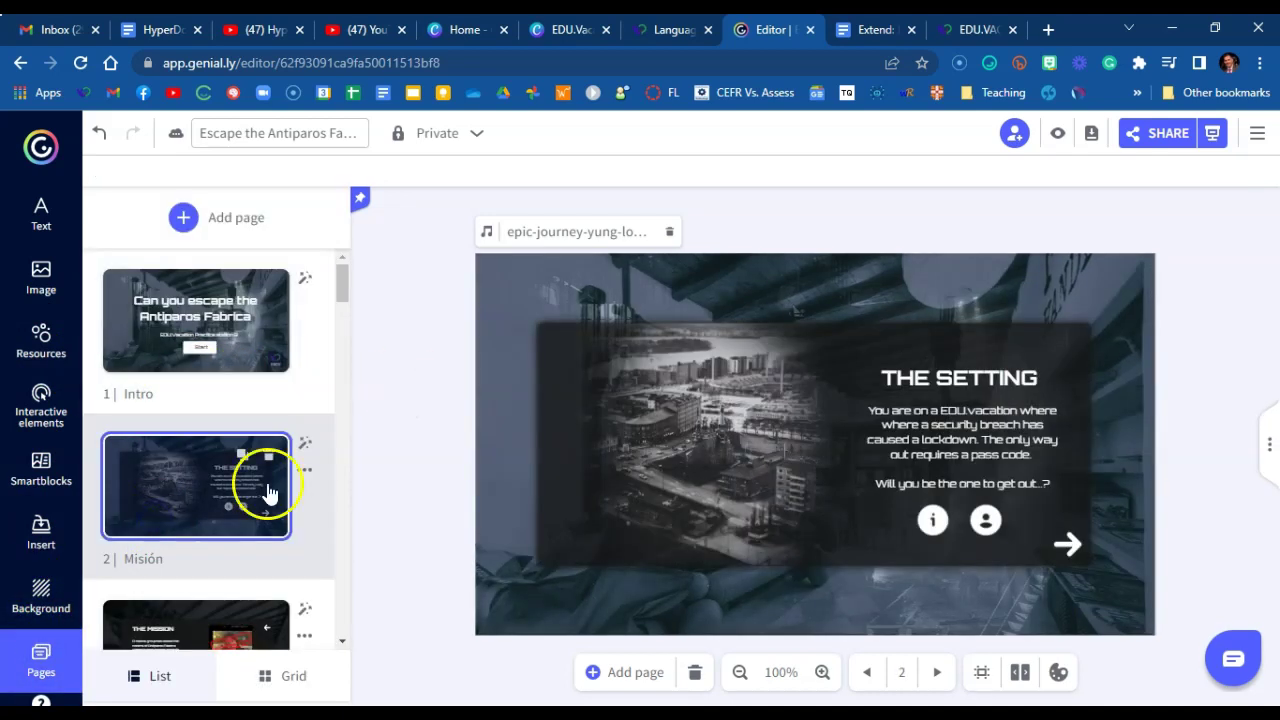
click(932, 520)
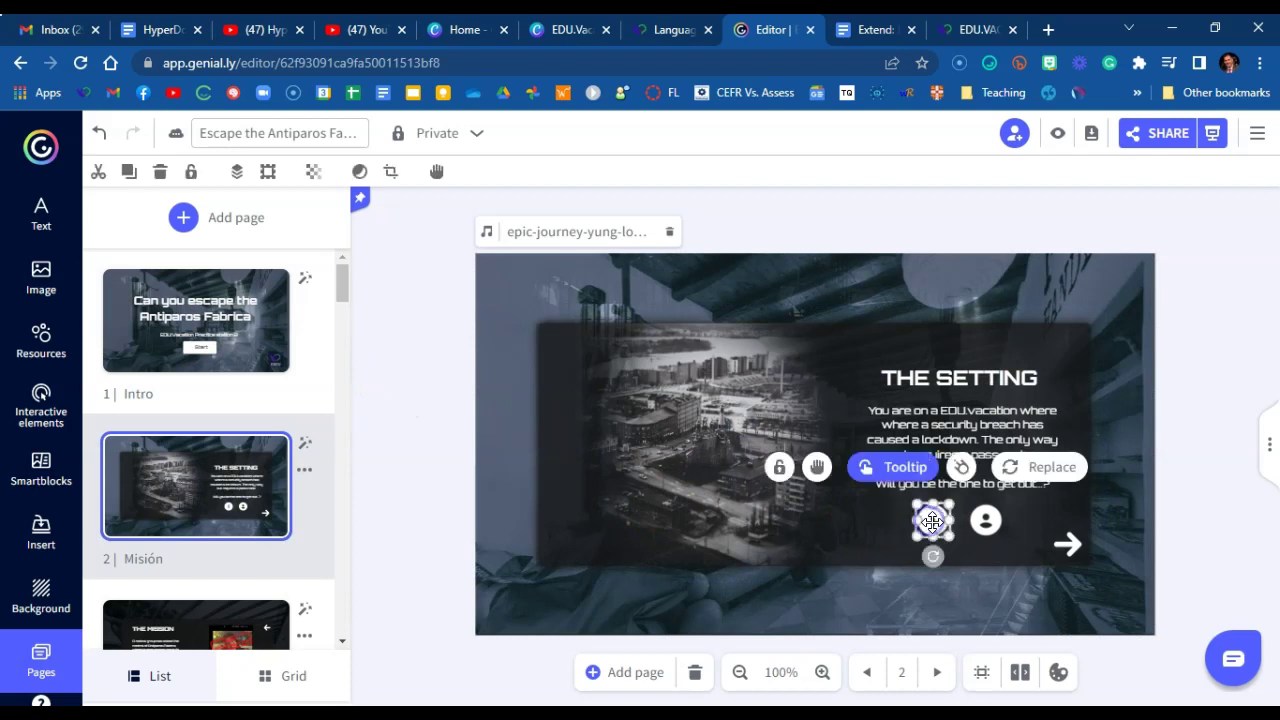
click(906, 467)
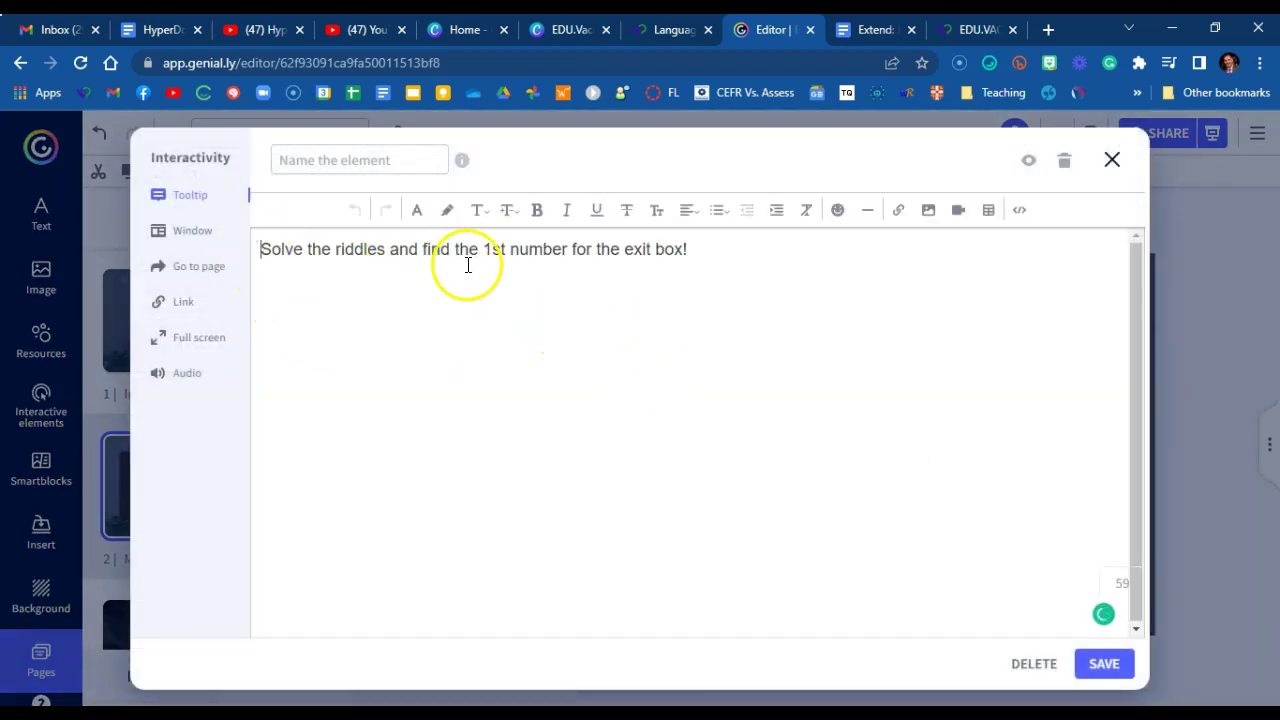
click(1111, 160)
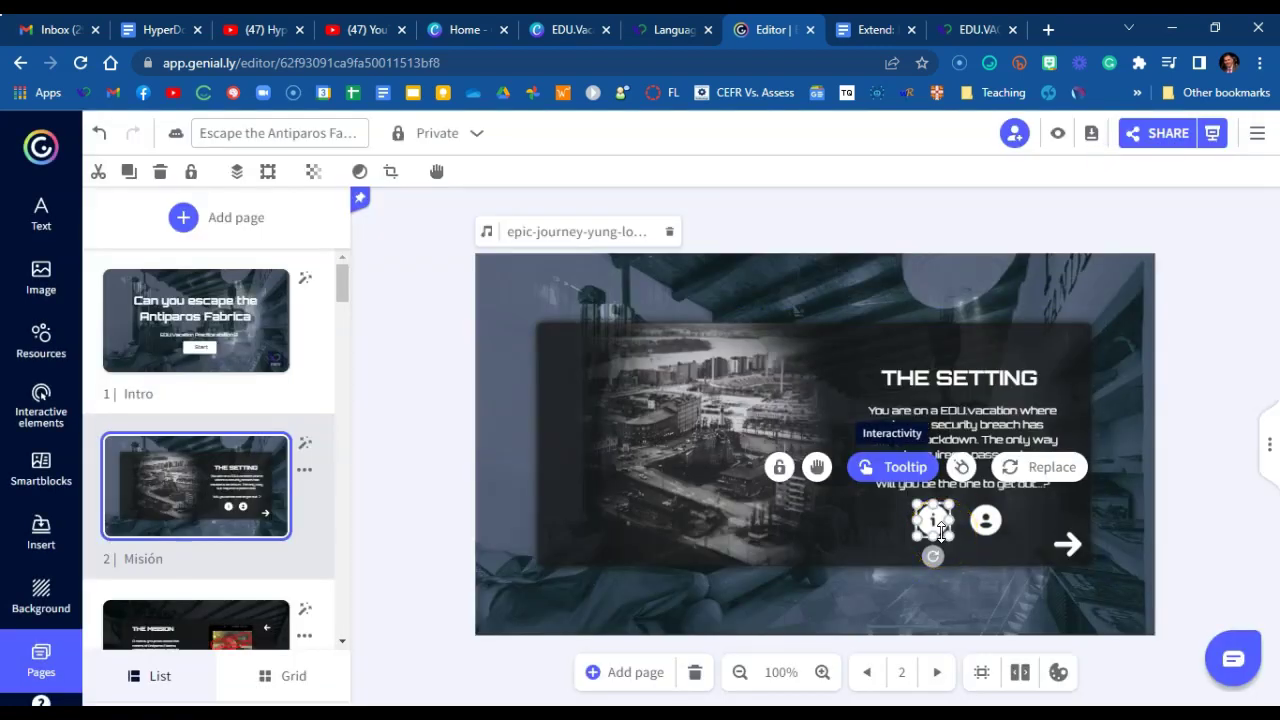
key(Delete)
click(975, 527)
Enlarge the person icon, view the Tripulación page, then return to Misión
click(973, 520)
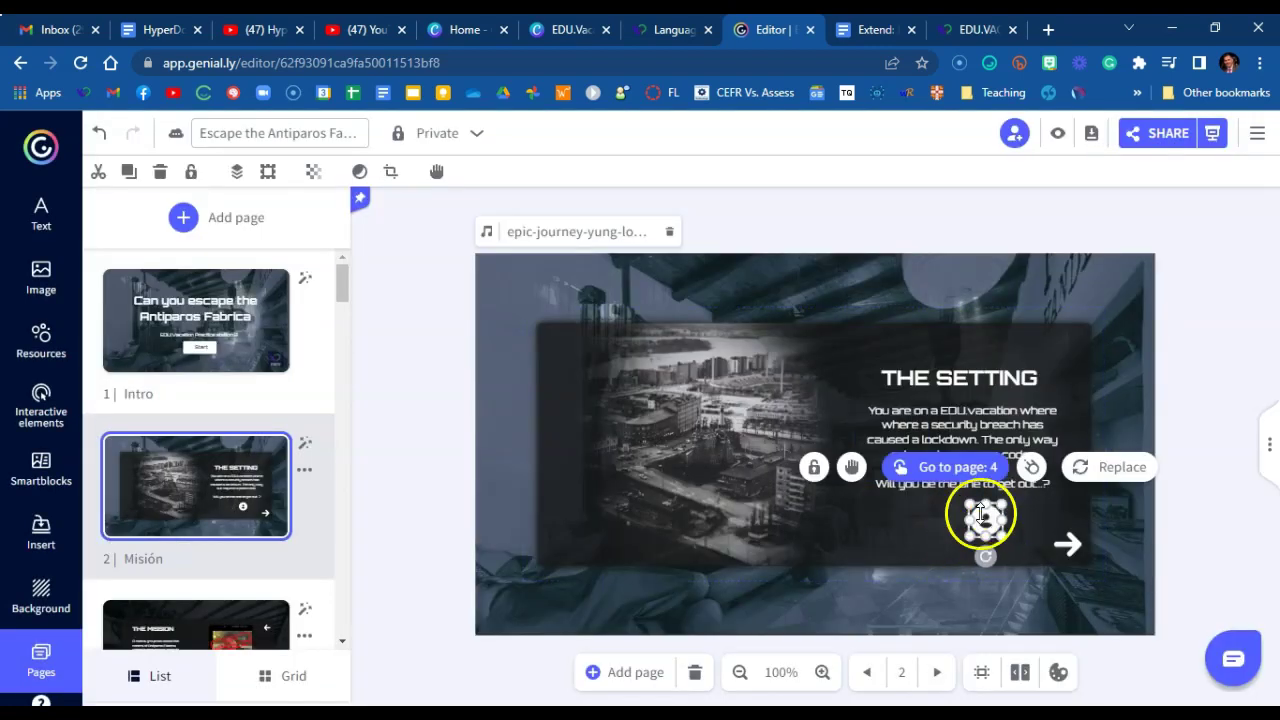
drag(965, 538, 929, 498)
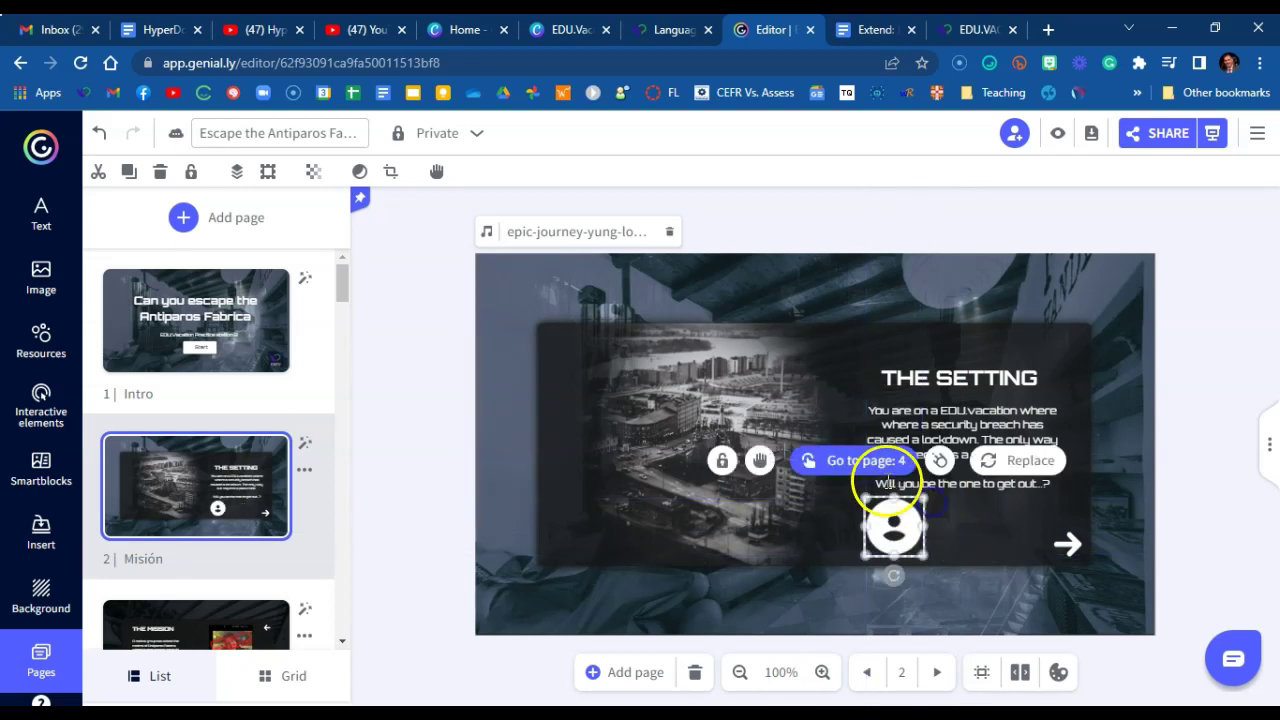
scroll(128, 517, down, 3)
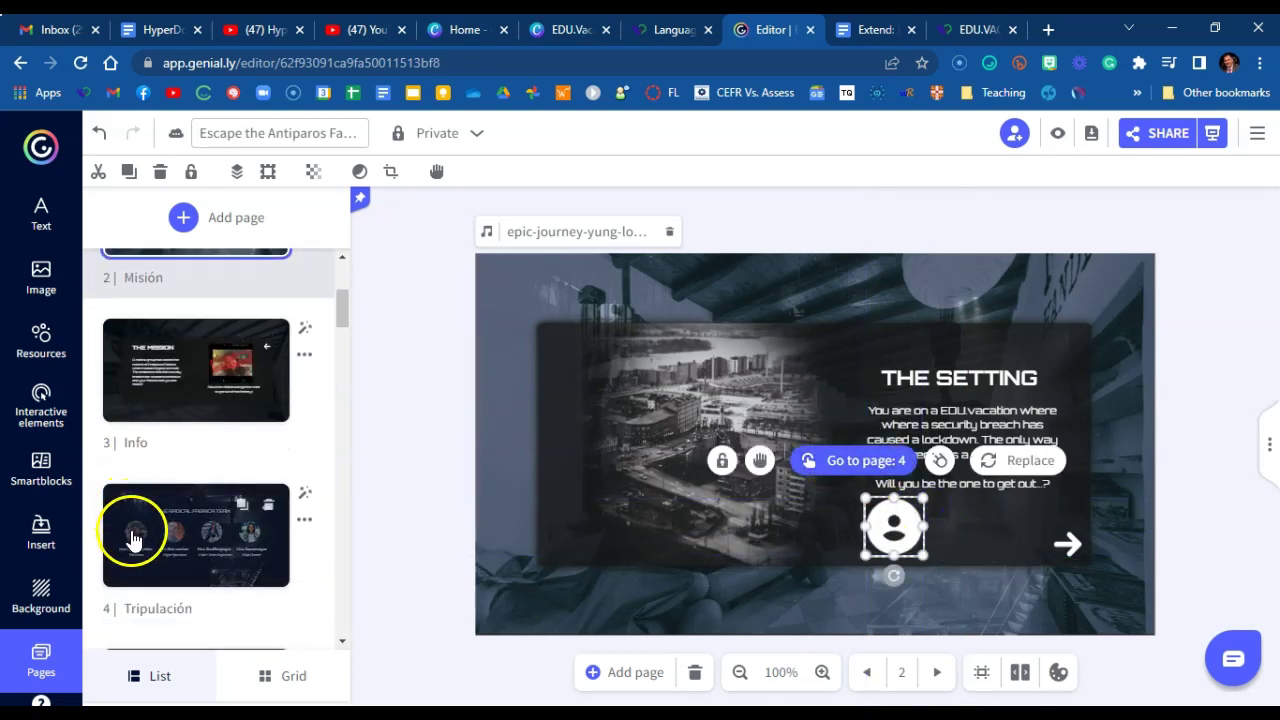
click(211, 527)
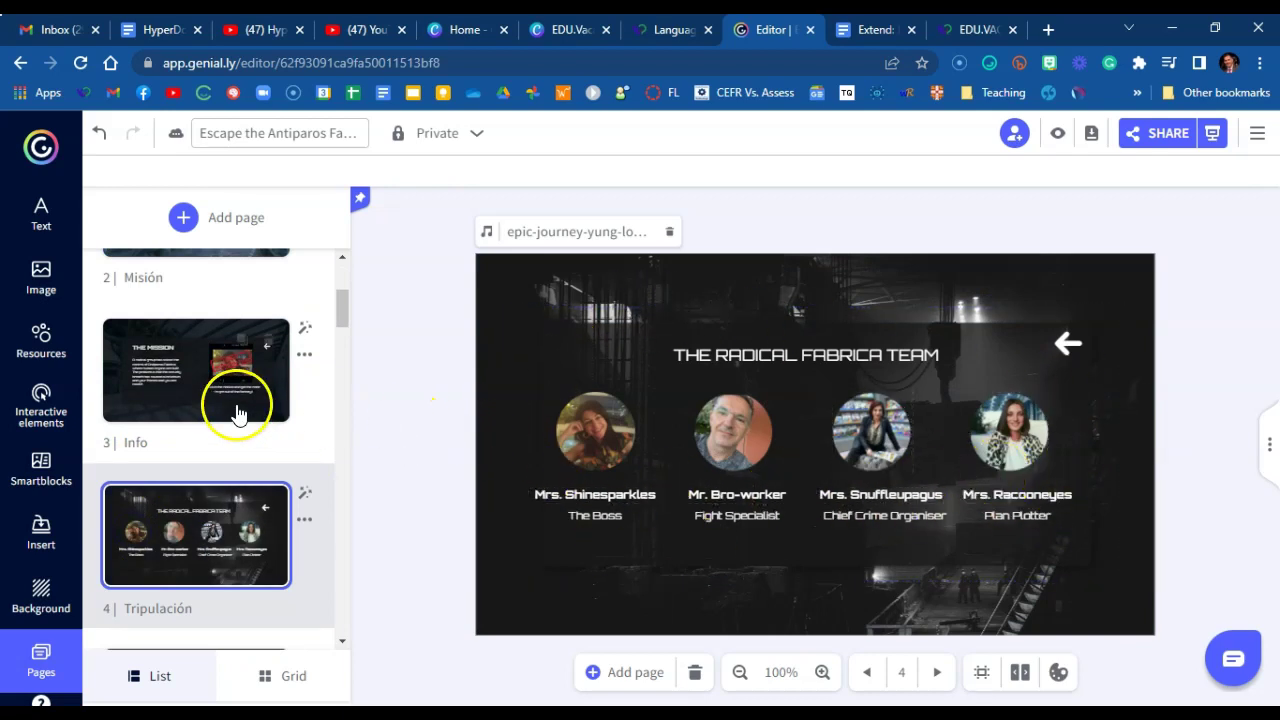
scroll(157, 537, up, 2)
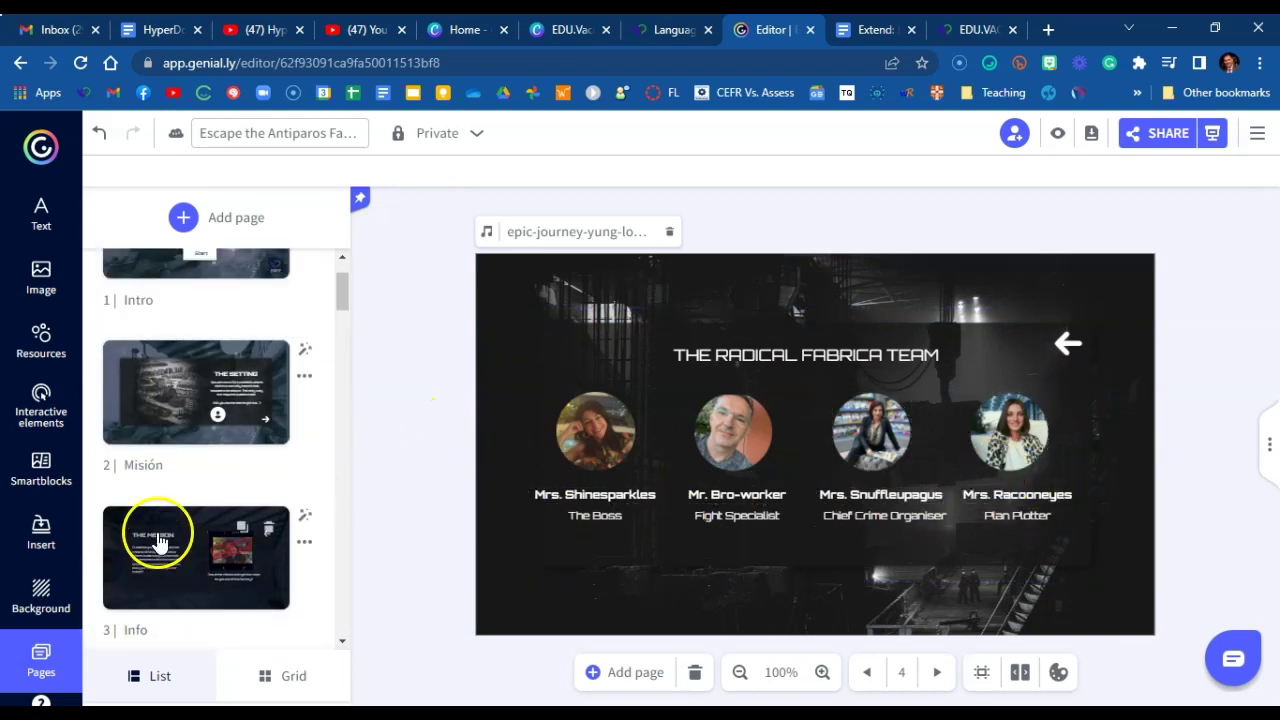
click(140, 423)
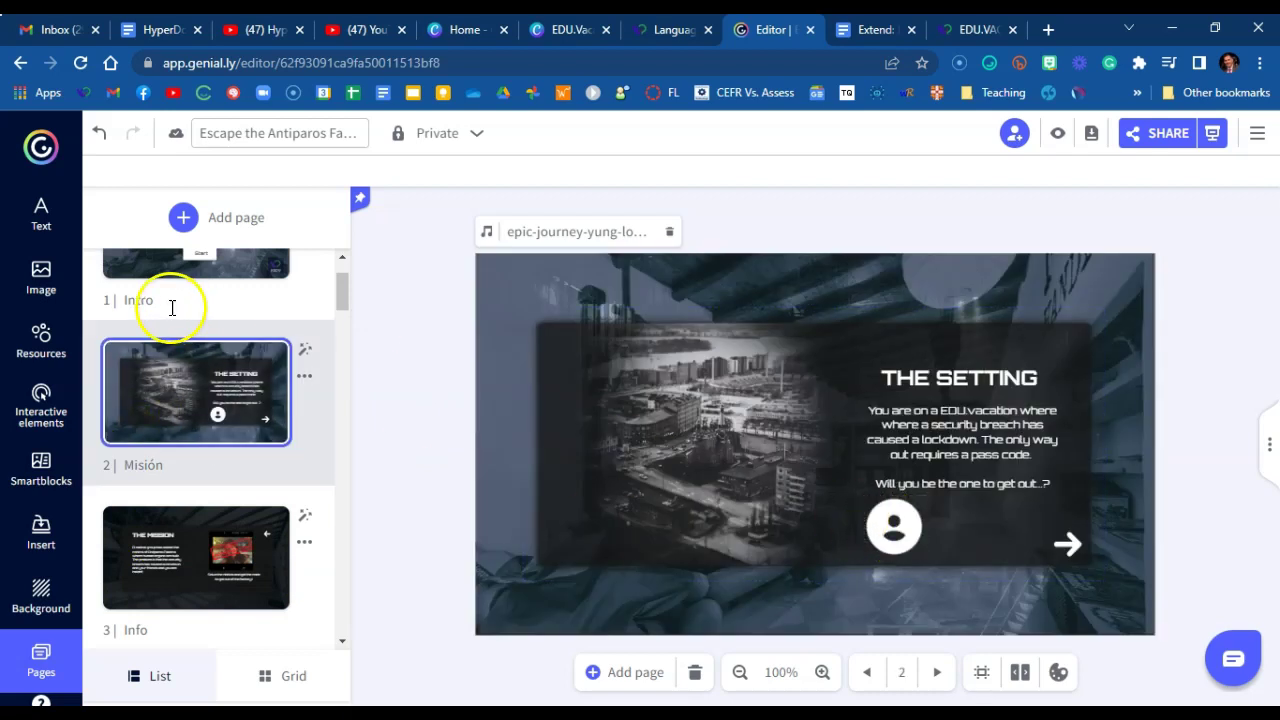
Add a light grey 'Meet our team!' subtitle, resized and aligned beside the avatar icon
click(30, 222)
click(134, 381)
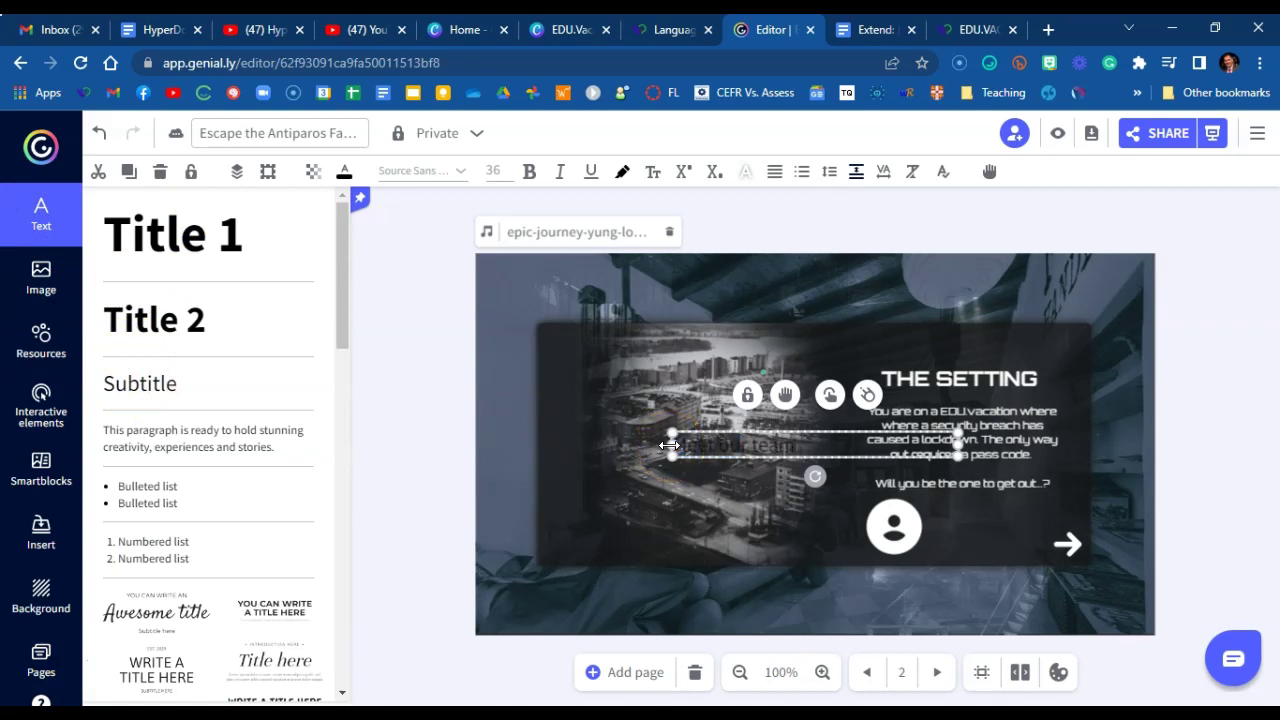
key(ctrl+a)
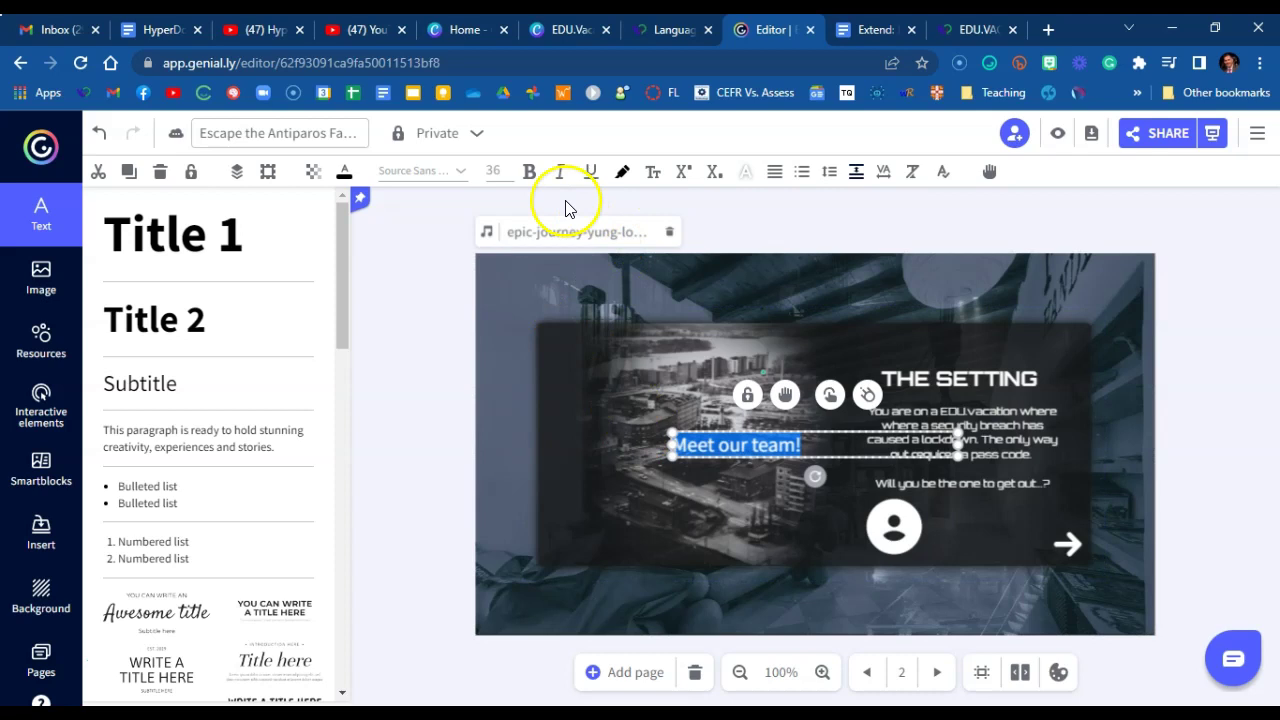
click(344, 171)
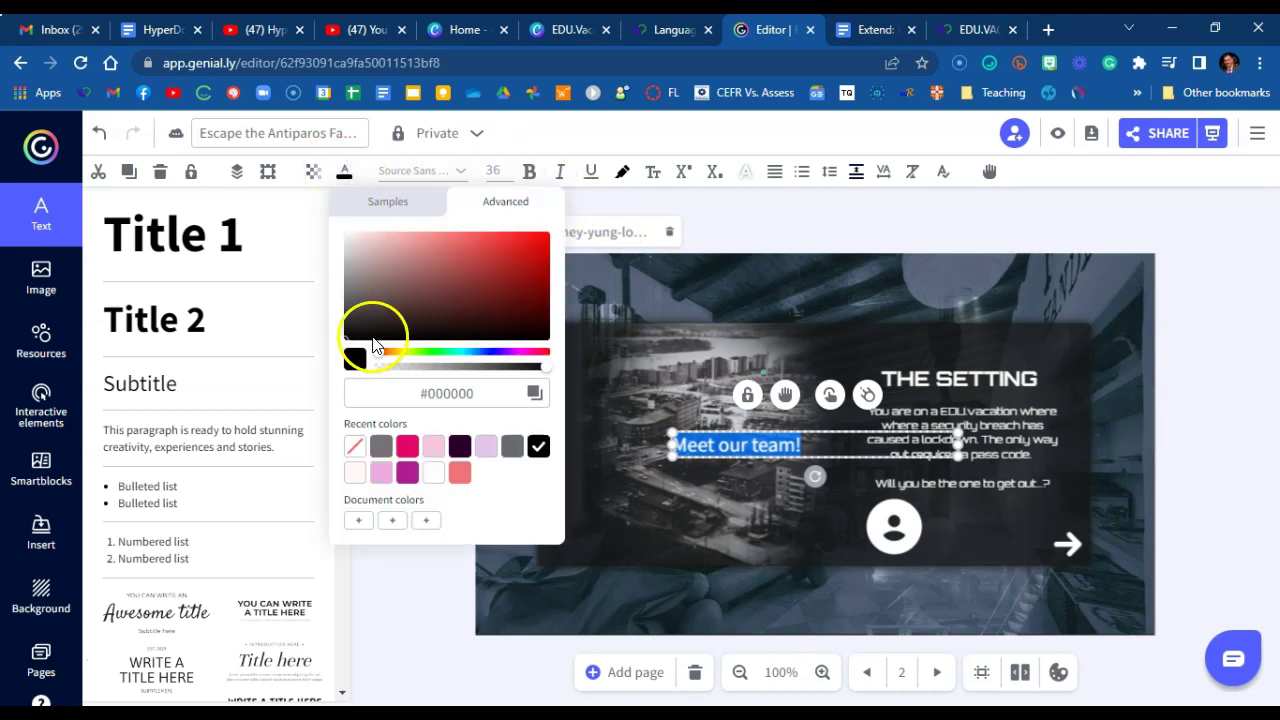
click(349, 270)
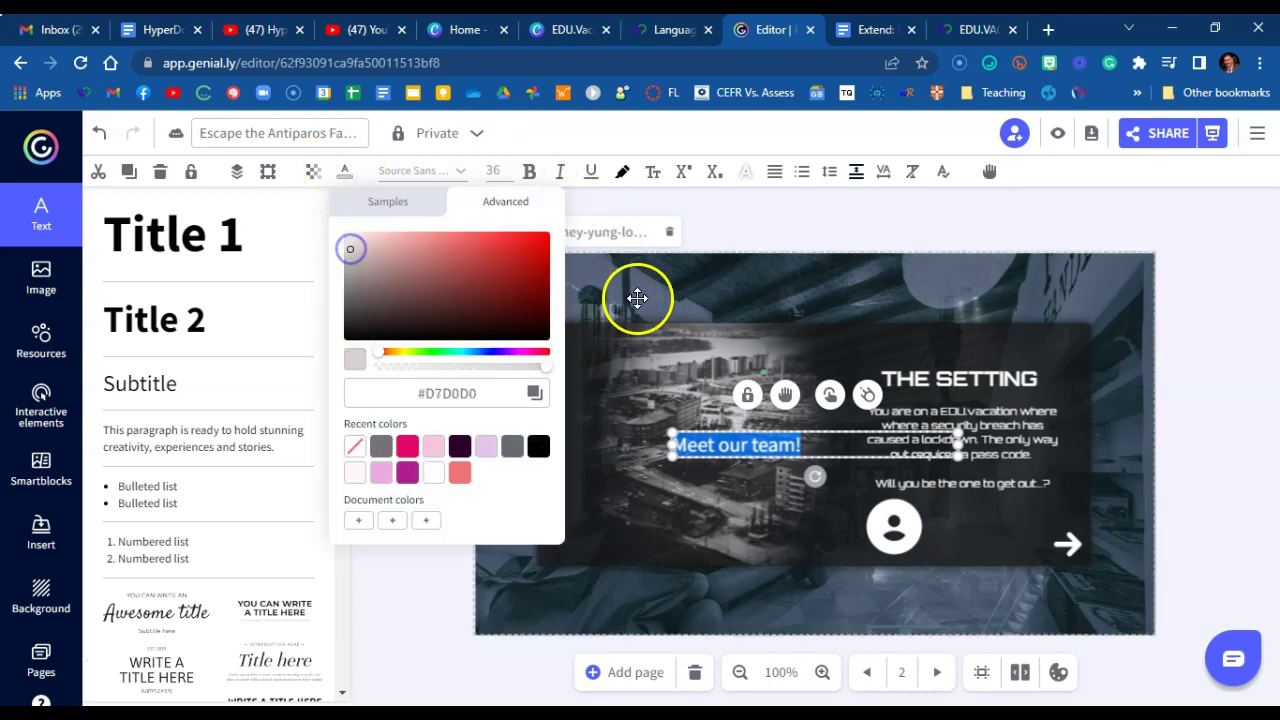
click(824, 453)
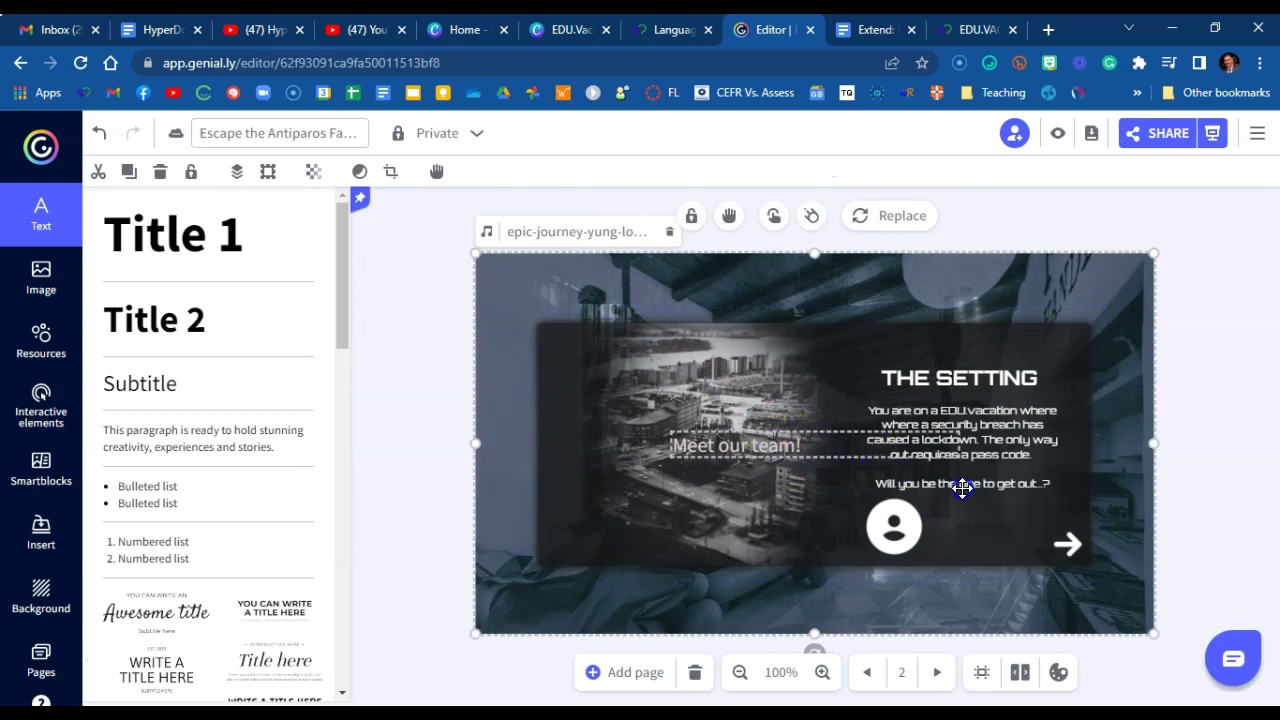
drag(780, 446, 1045, 528)
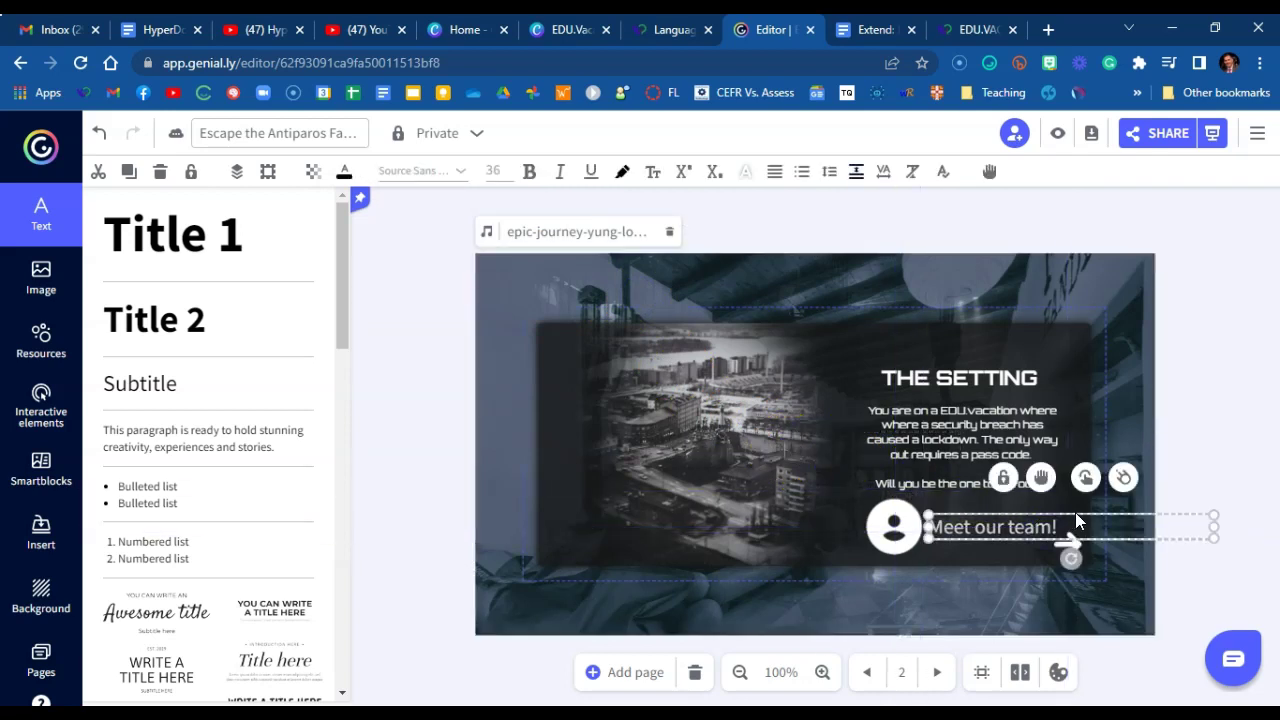
drag(1213, 512, 1118, 528)
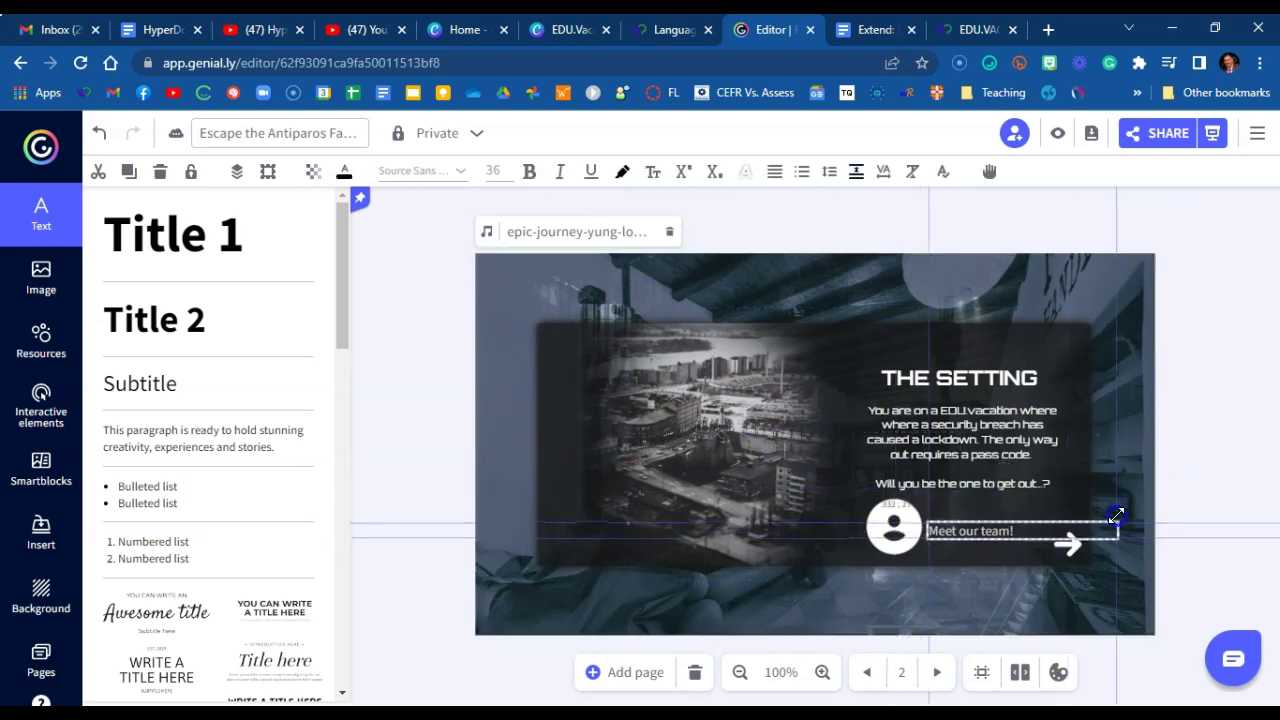
click(979, 522)
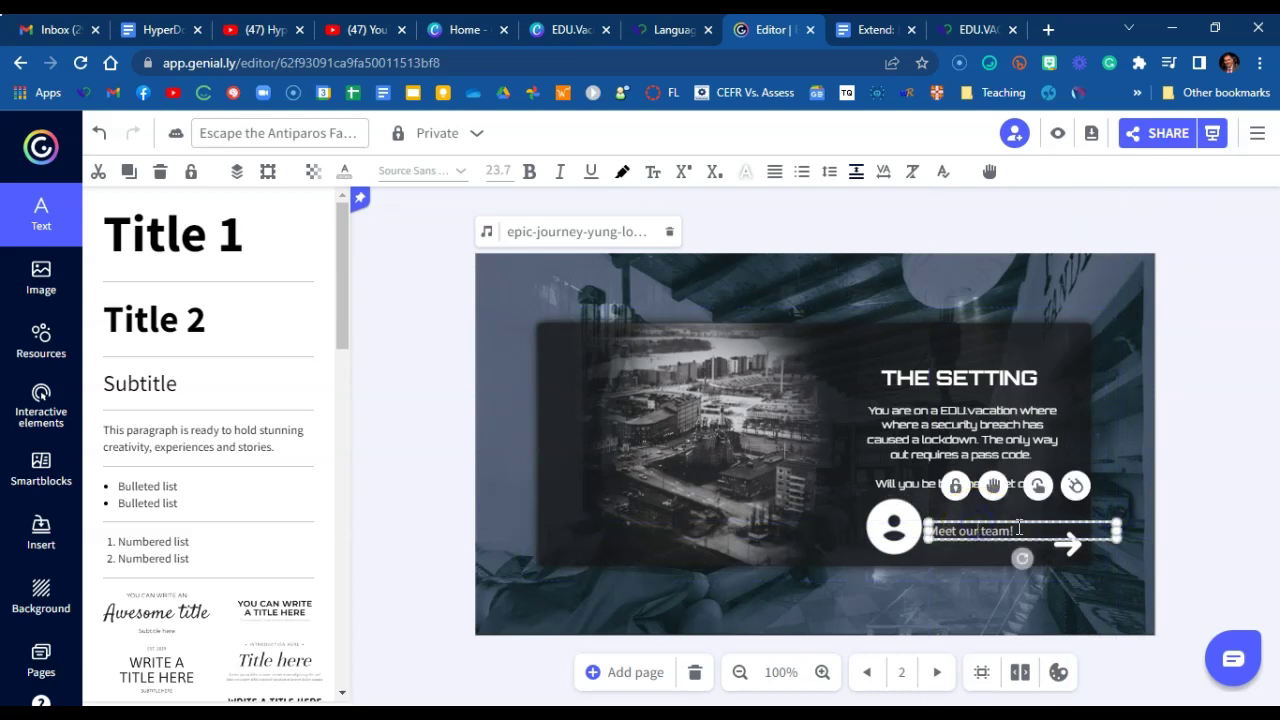
drag(1018, 524, 1040, 518)
Bring the arrow linking to page 3 in front of other elements
click(1068, 543)
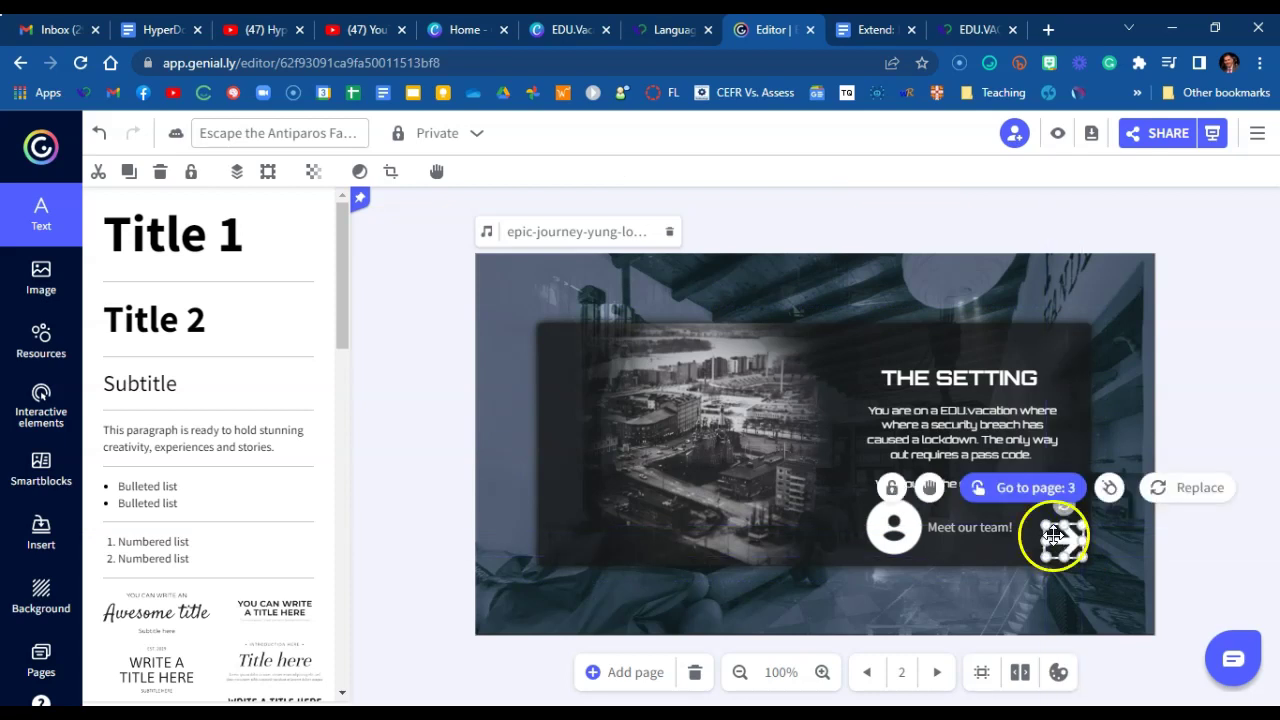
click(233, 171)
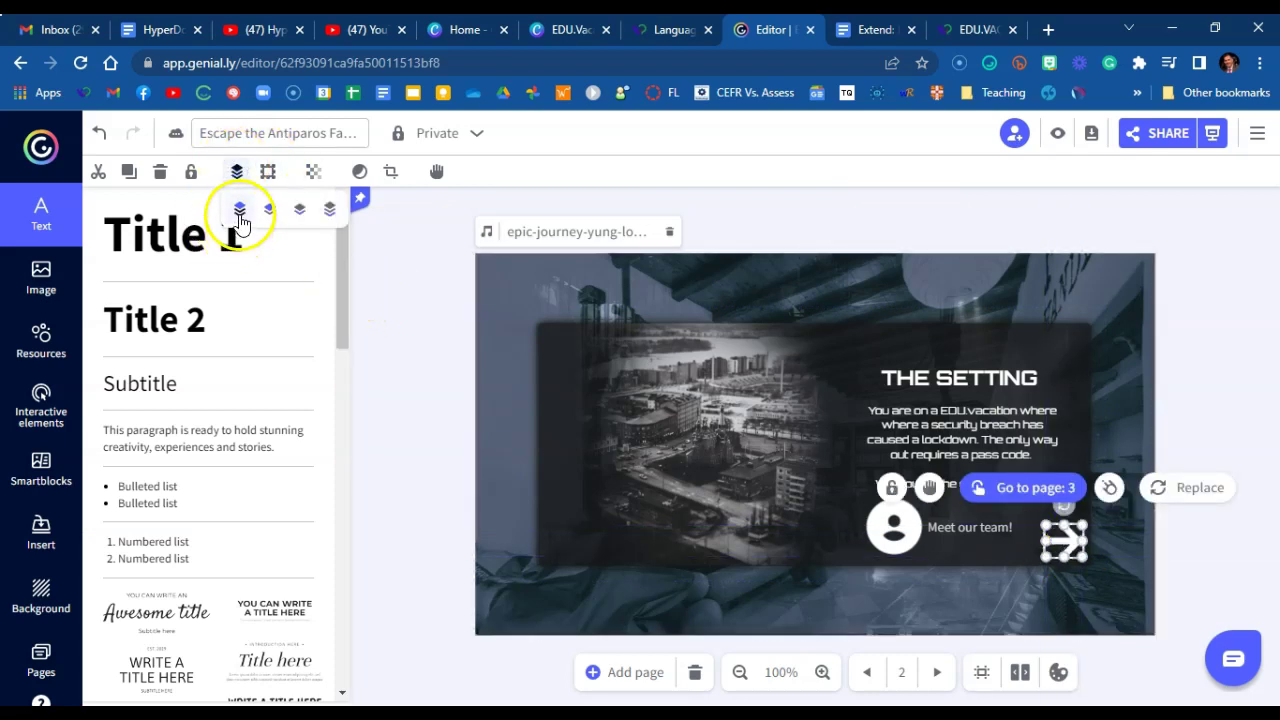
click(240, 213)
click(1194, 295)
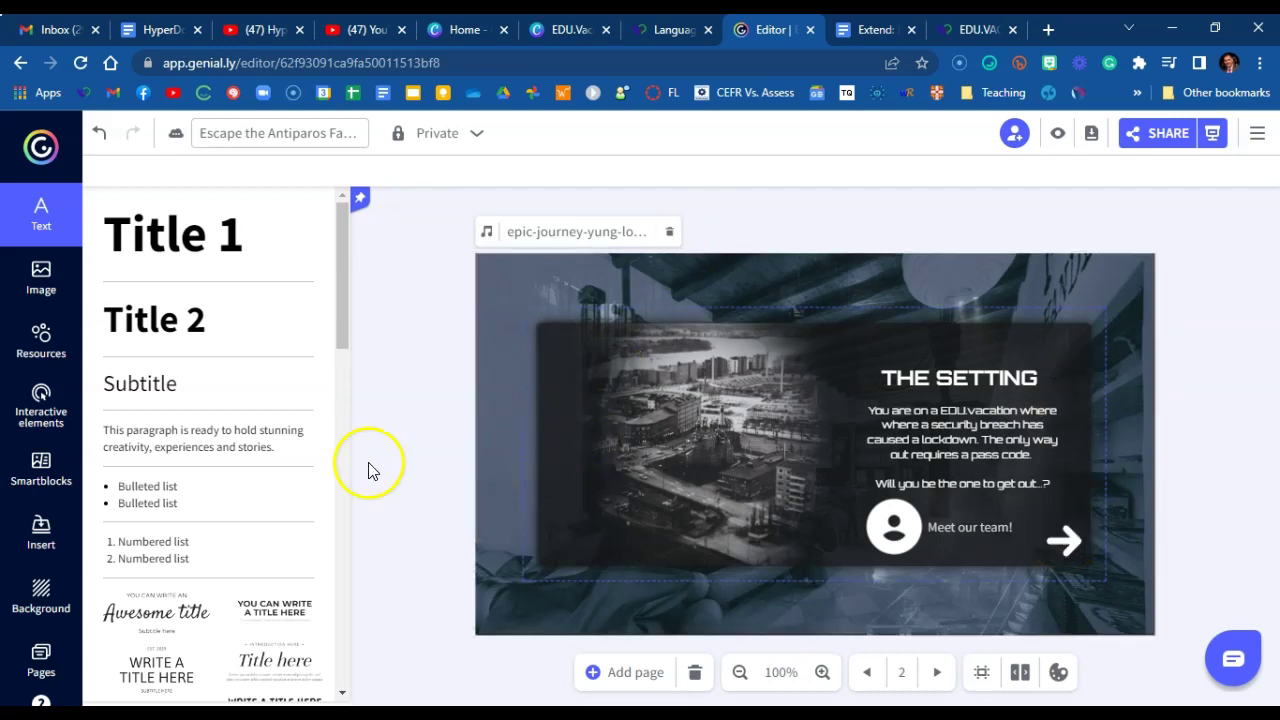
On page 3 Info, enlarge The Mission page's back arrow for easier tapping
click(61, 652)
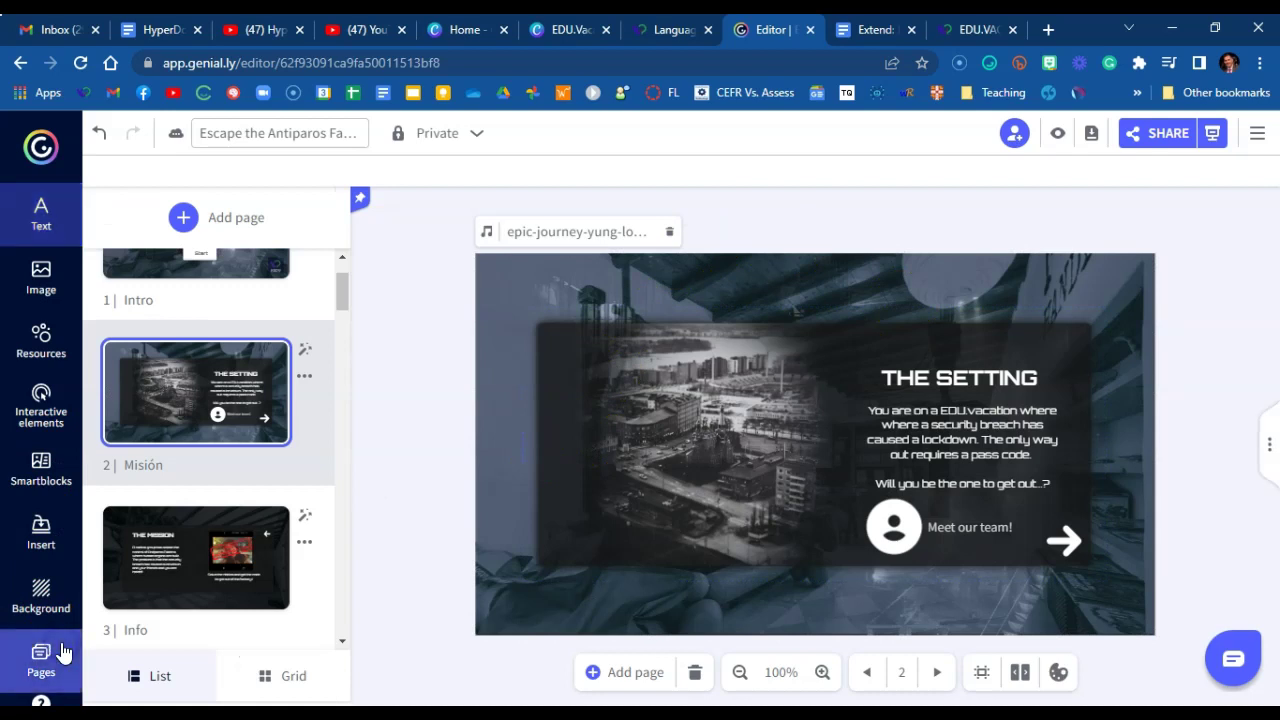
click(167, 551)
click(1070, 358)
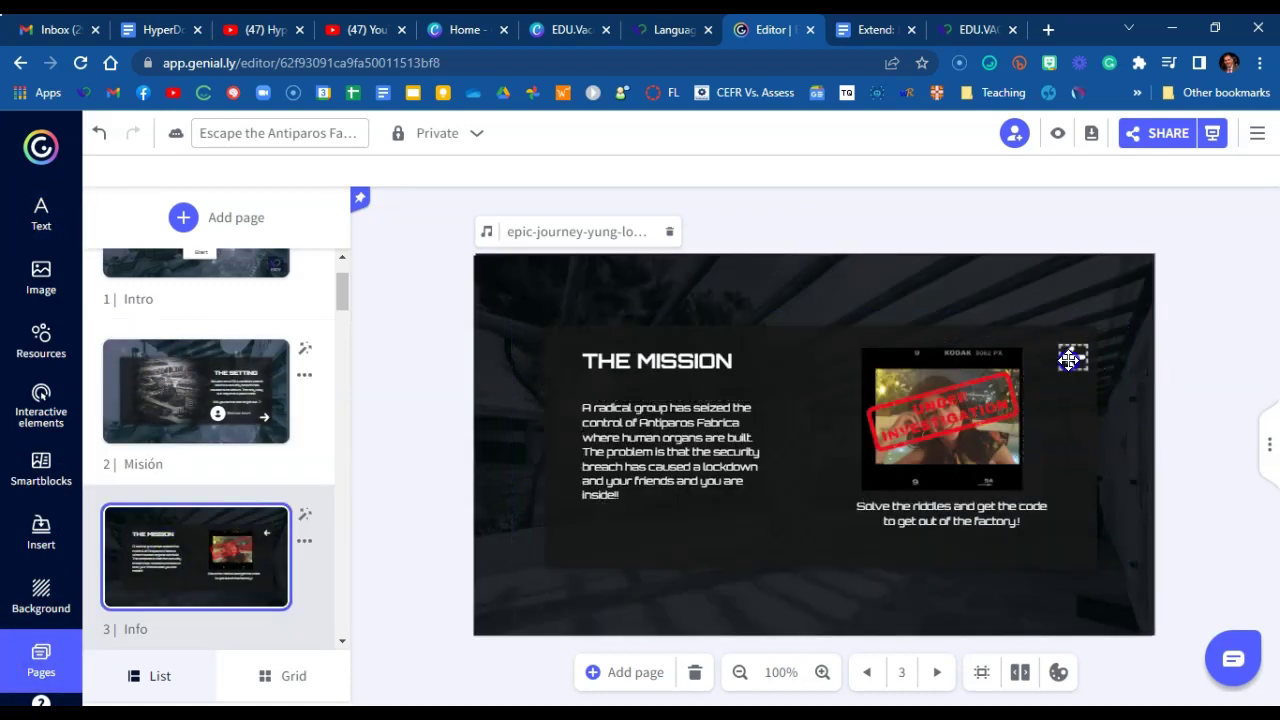
drag(1062, 368, 1049, 383)
click(944, 408)
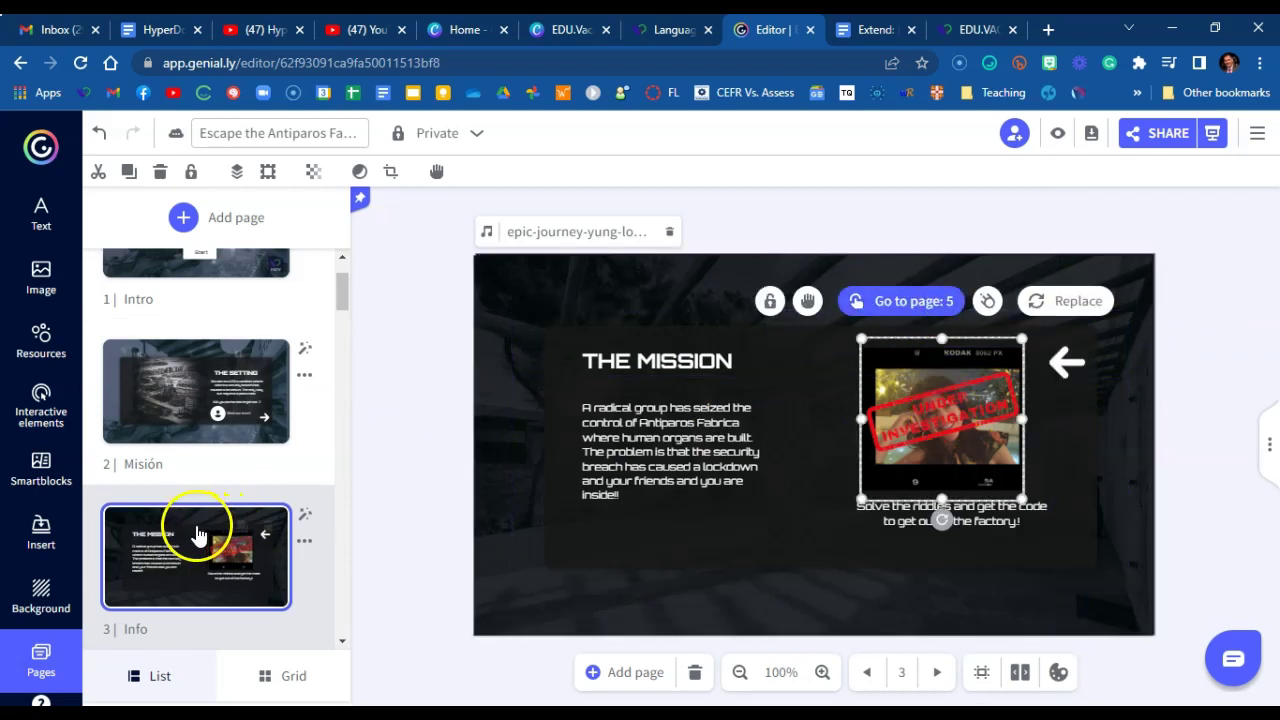
scroll(197, 535, down, 3)
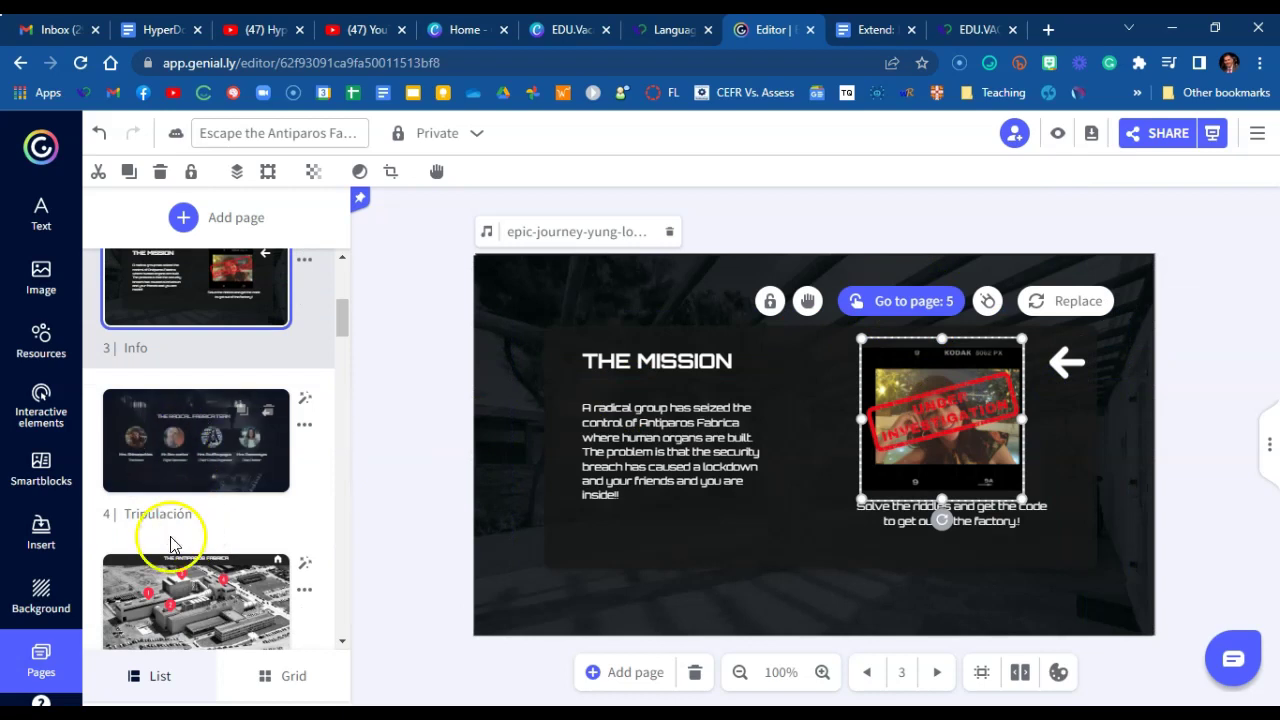
Open page 5 La Base and check that markers 1 and 2 link to pages 6 and 12
click(155, 593)
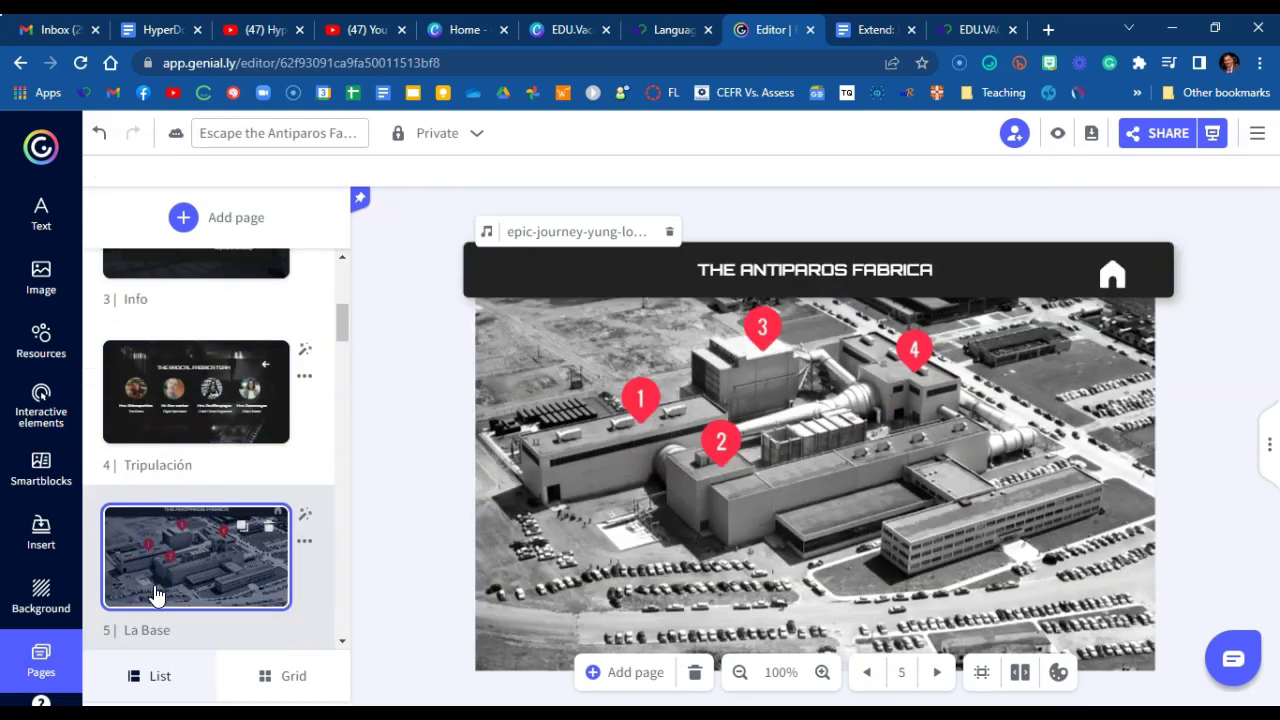
click(640, 399)
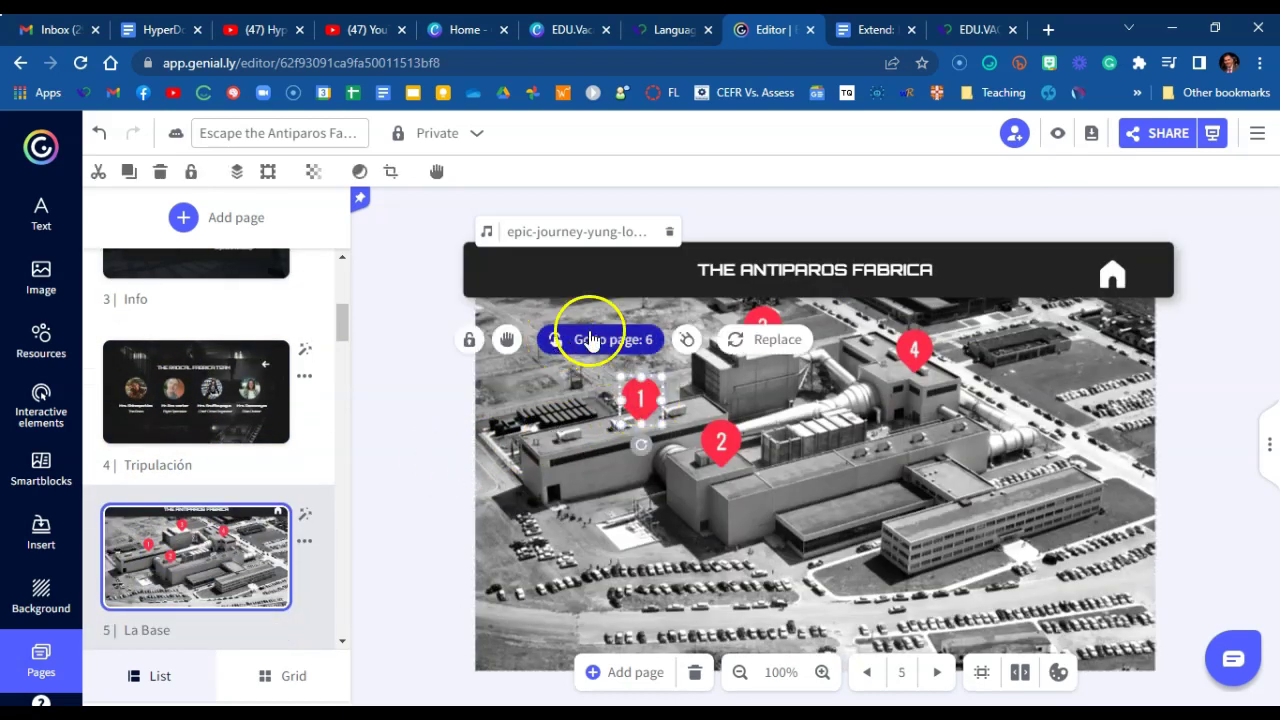
click(720, 440)
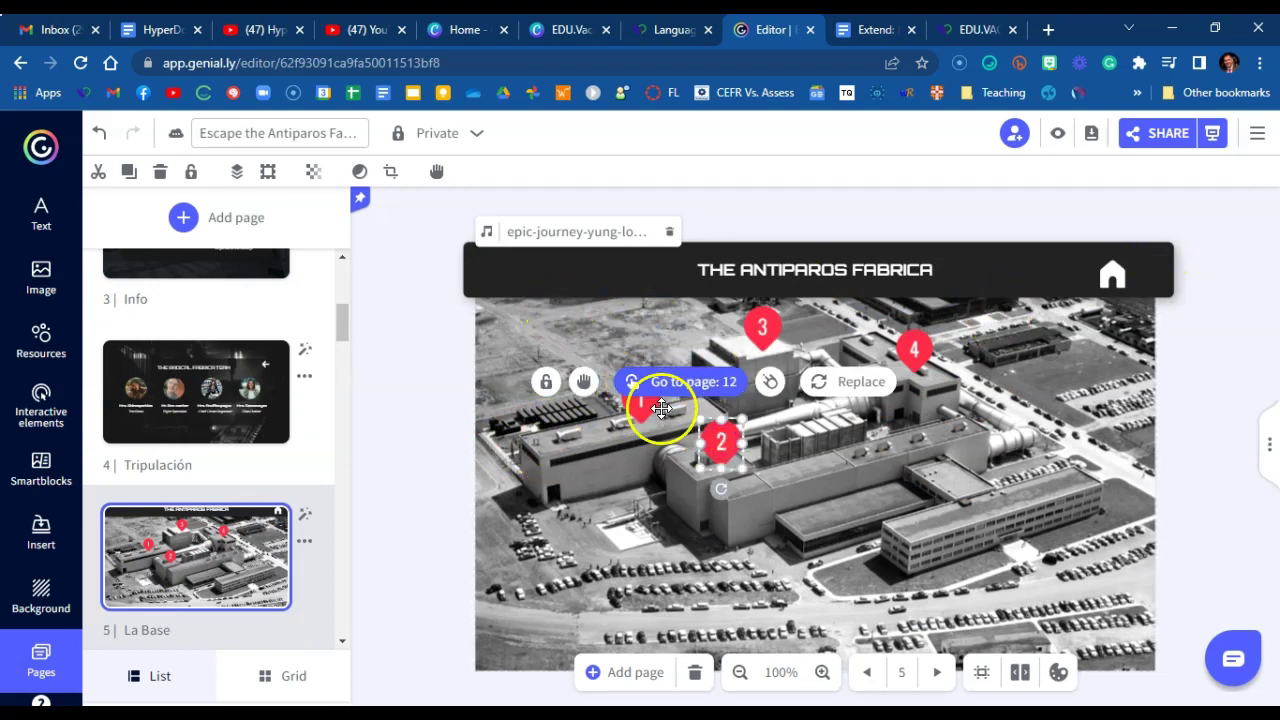
mouse_move(248, 545)
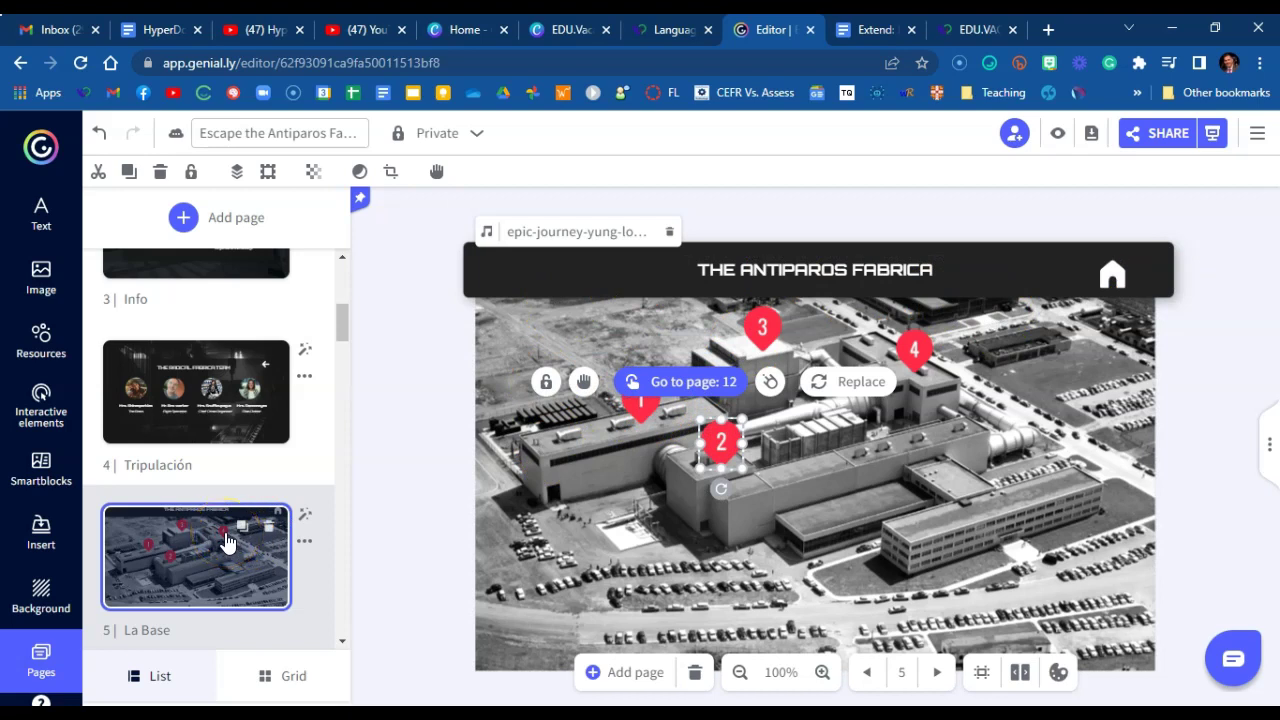
scroll(212, 420, up, 3)
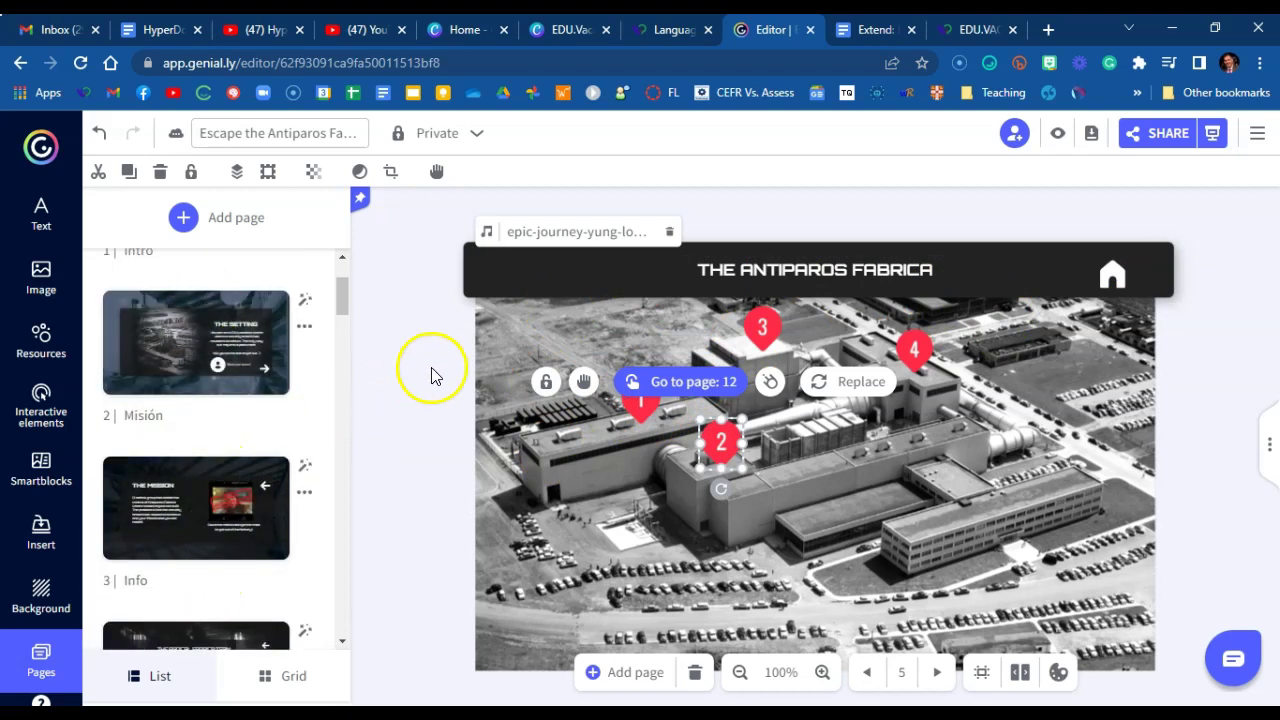
click(484, 328)
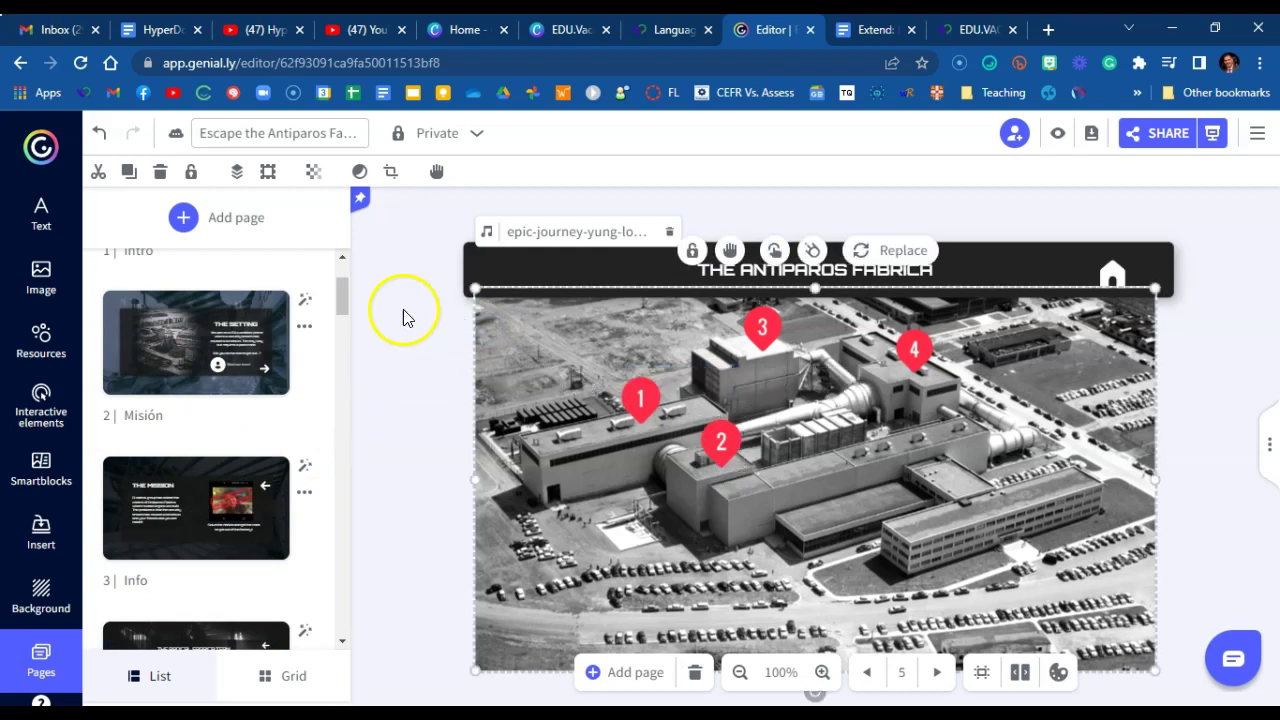
click(39, 276)
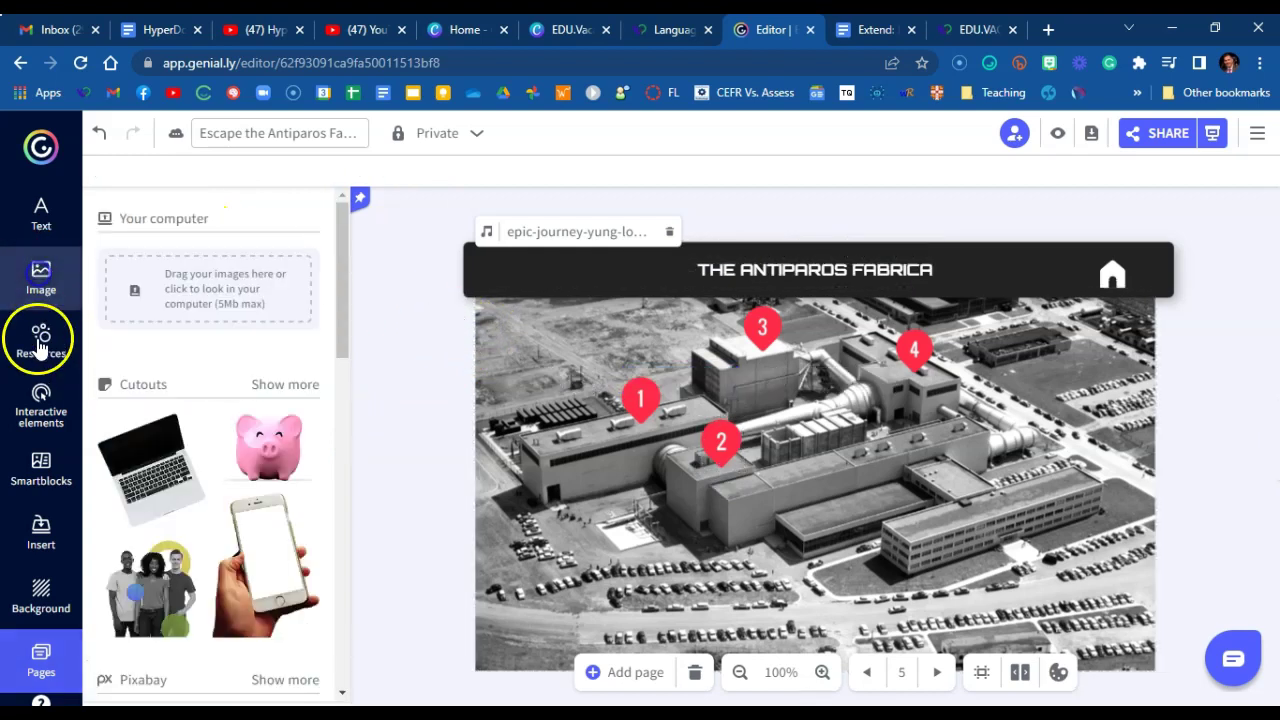
scroll(113, 547, down, 3)
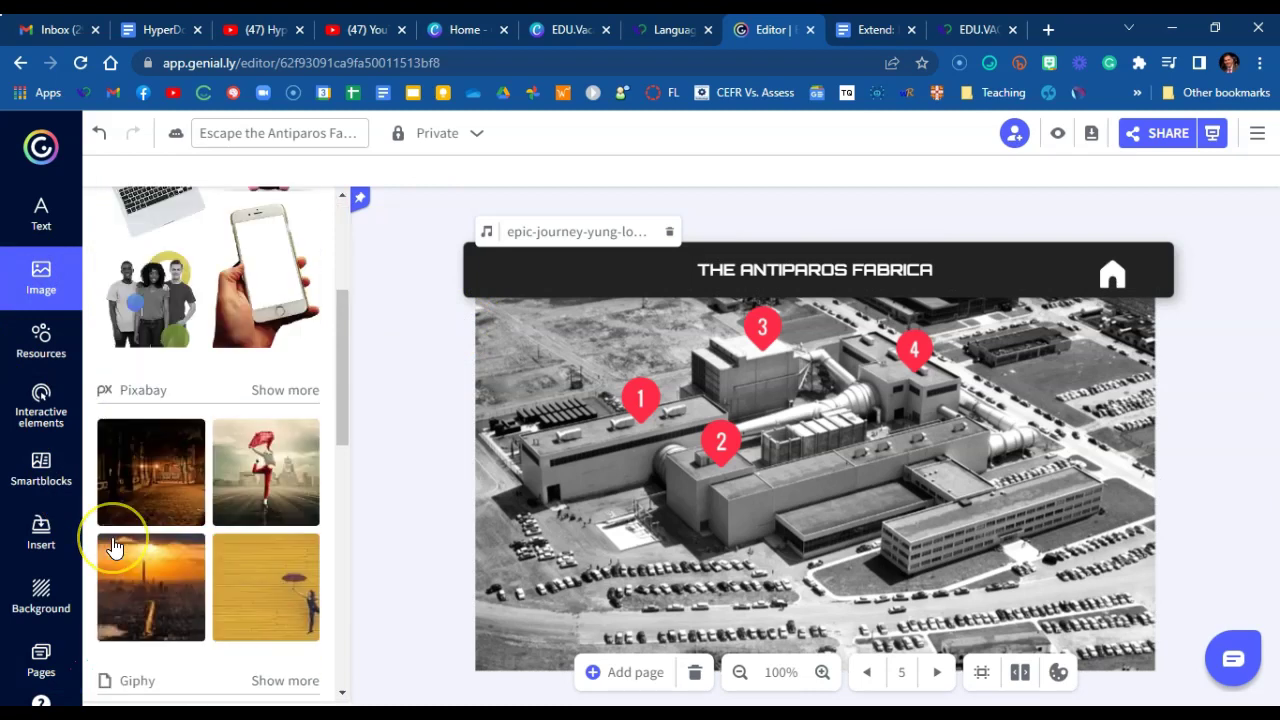
scroll(113, 547, down, 2)
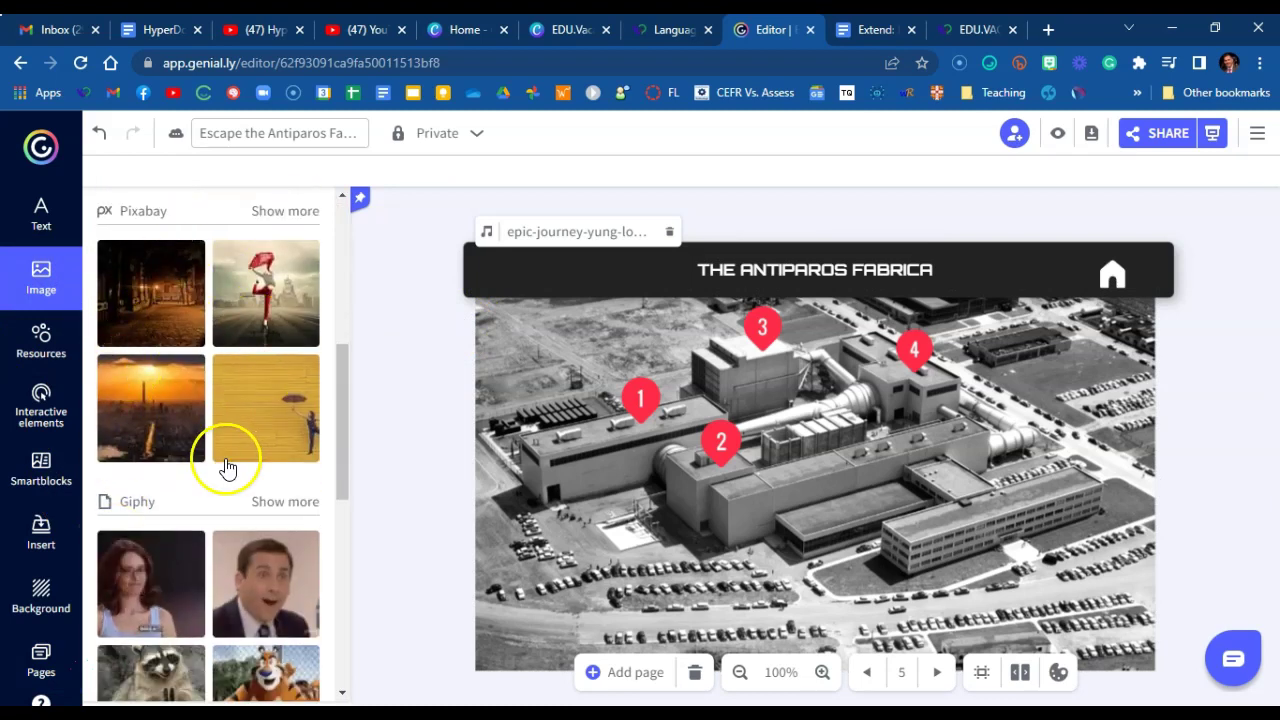
click(40, 343)
scroll(129, 471, down, 5)
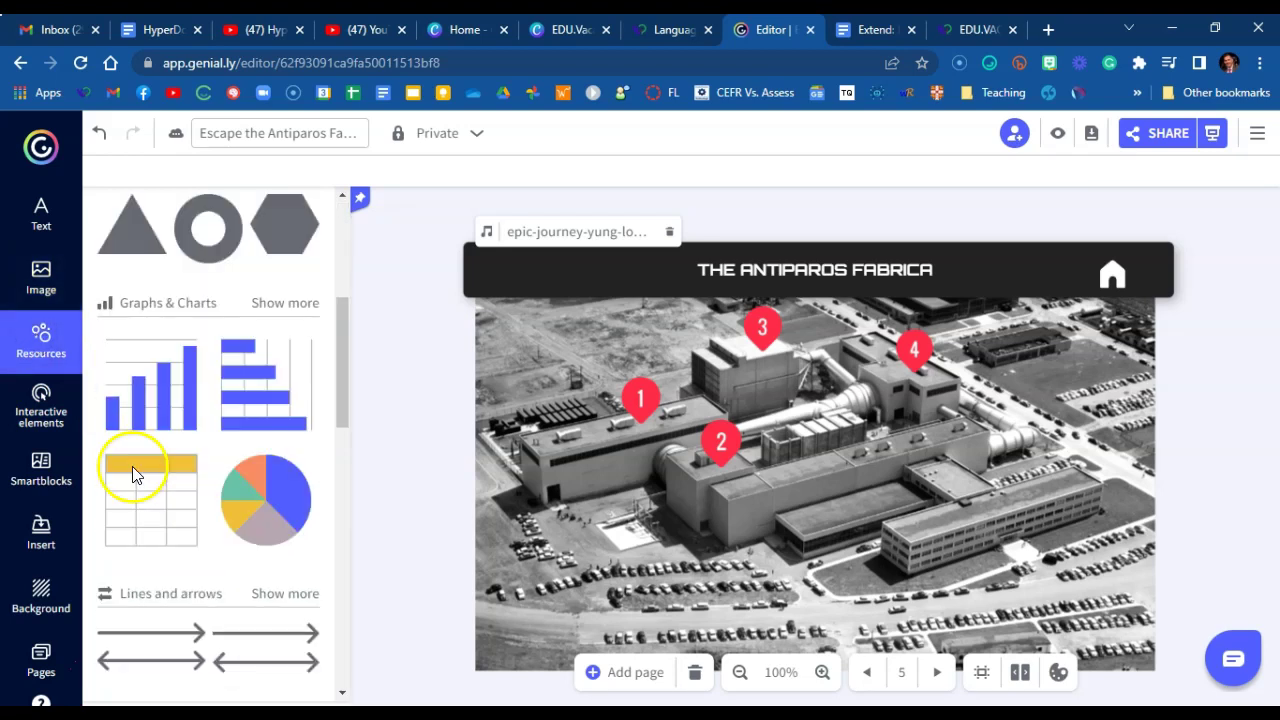
scroll(125, 522, down, 3)
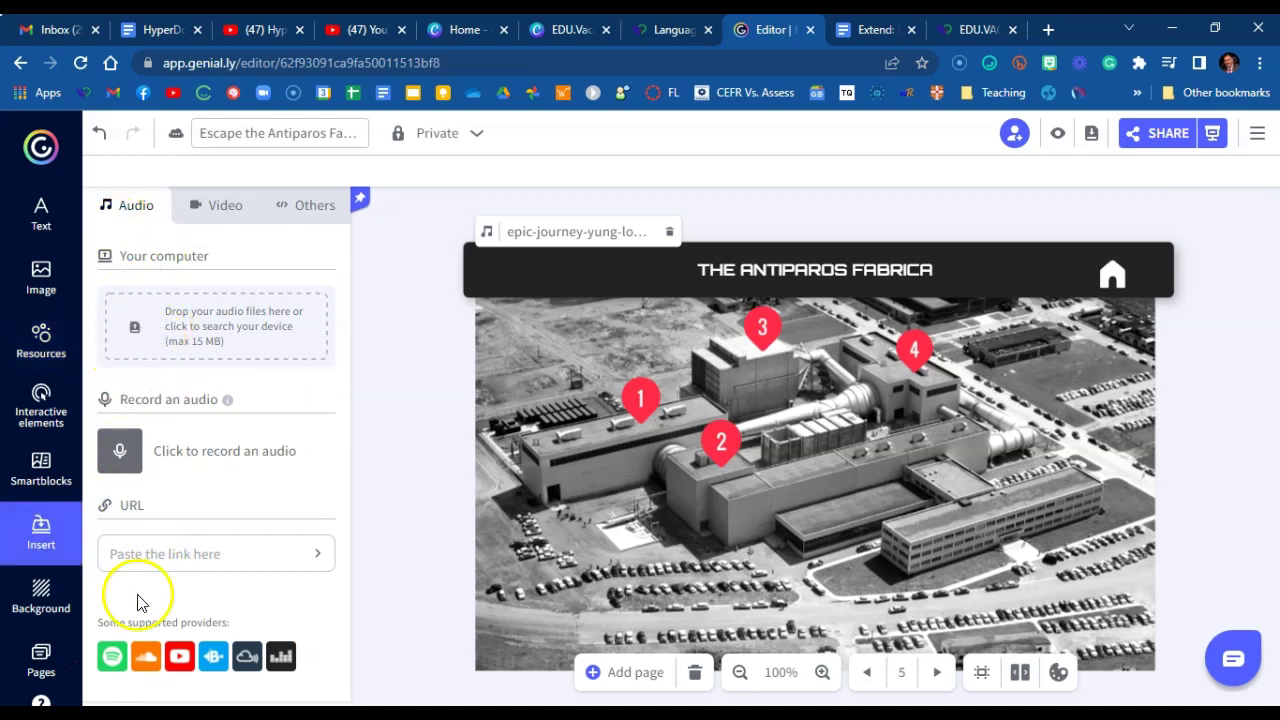
click(225, 210)
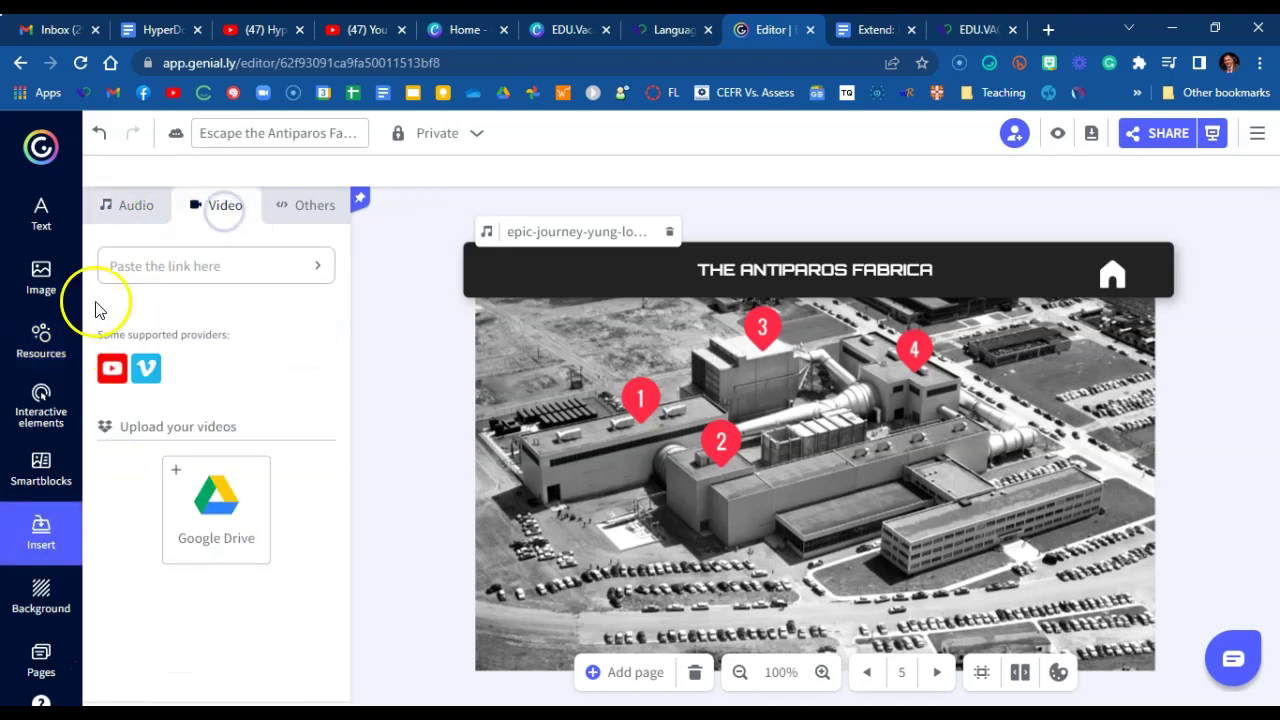
click(41, 275)
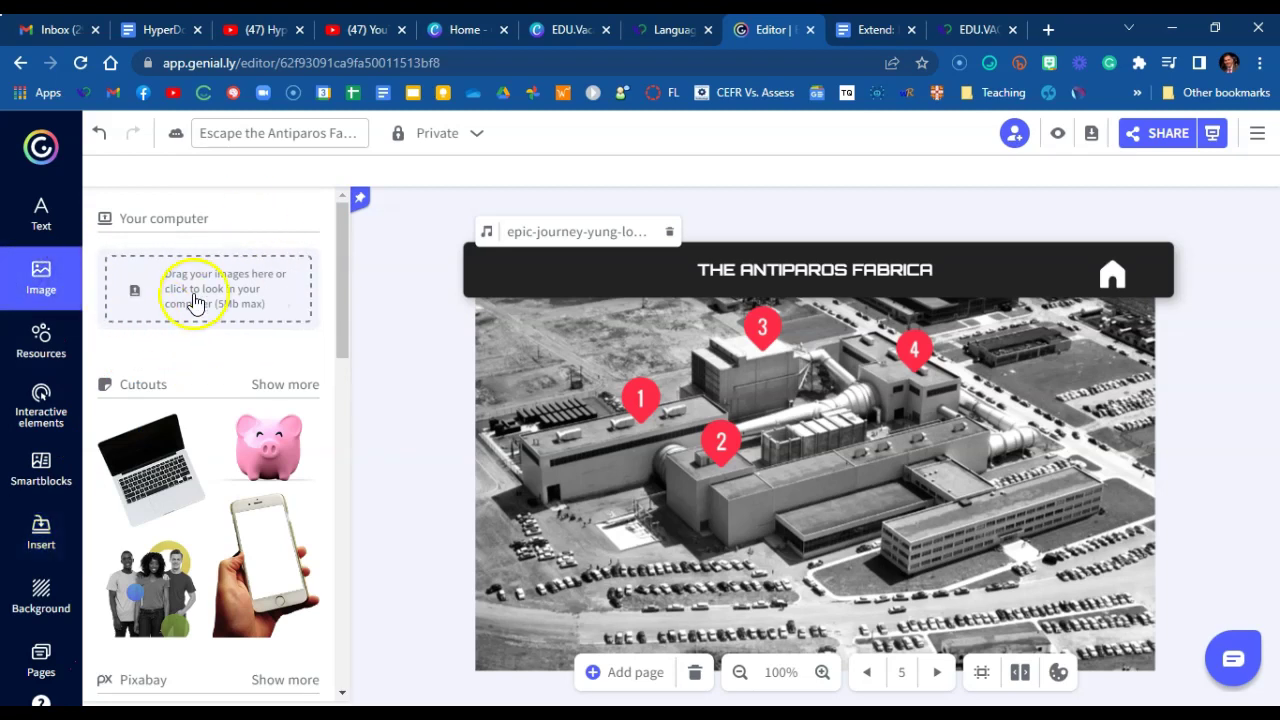
Open page 4 Tripulación and check its linked element
click(46, 655)
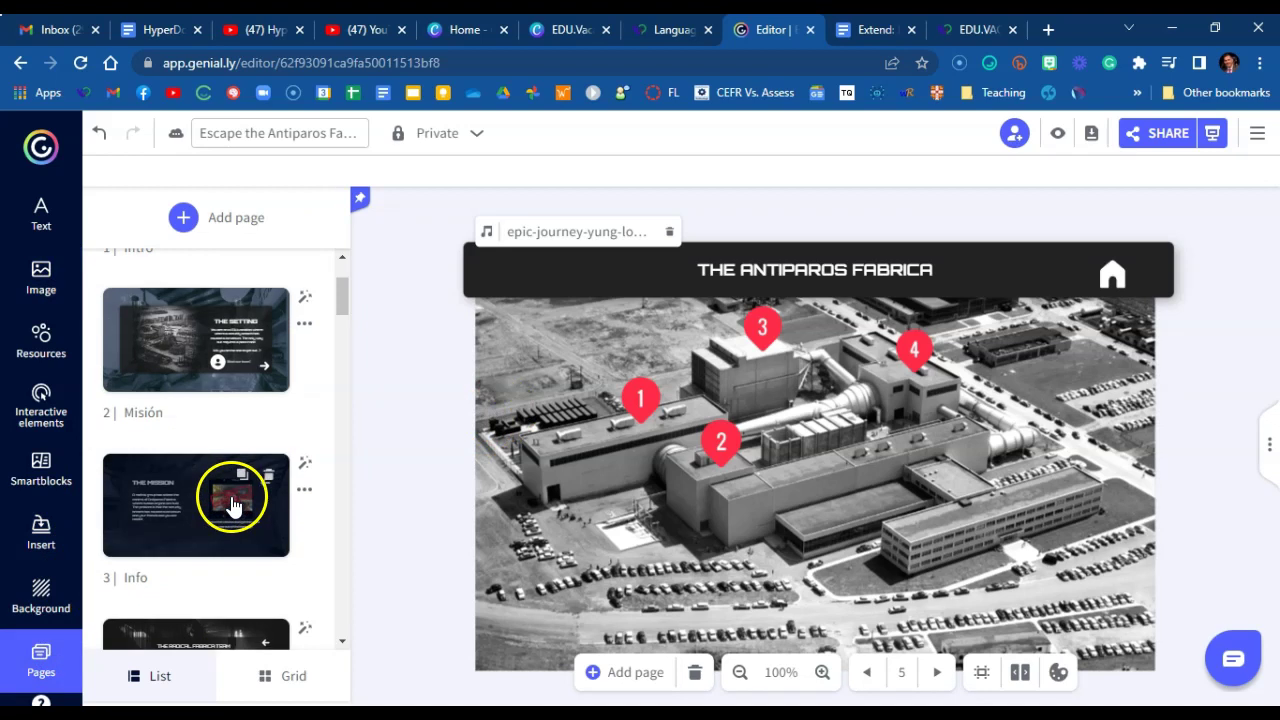
scroll(229, 500, down, 2)
click(228, 505)
click(1066, 362)
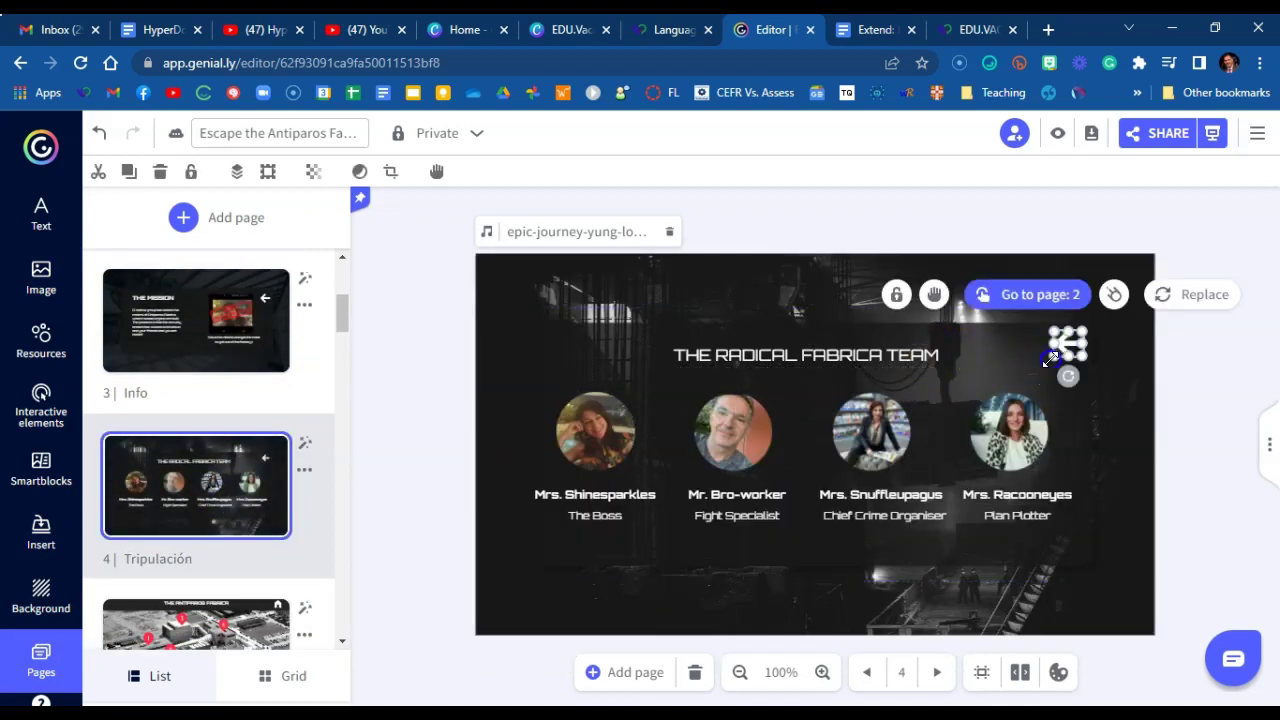
Confirm Sala 1's screen hotspot goes to page 7, then open page 7 Mapa
scroll(200, 451, down, 2)
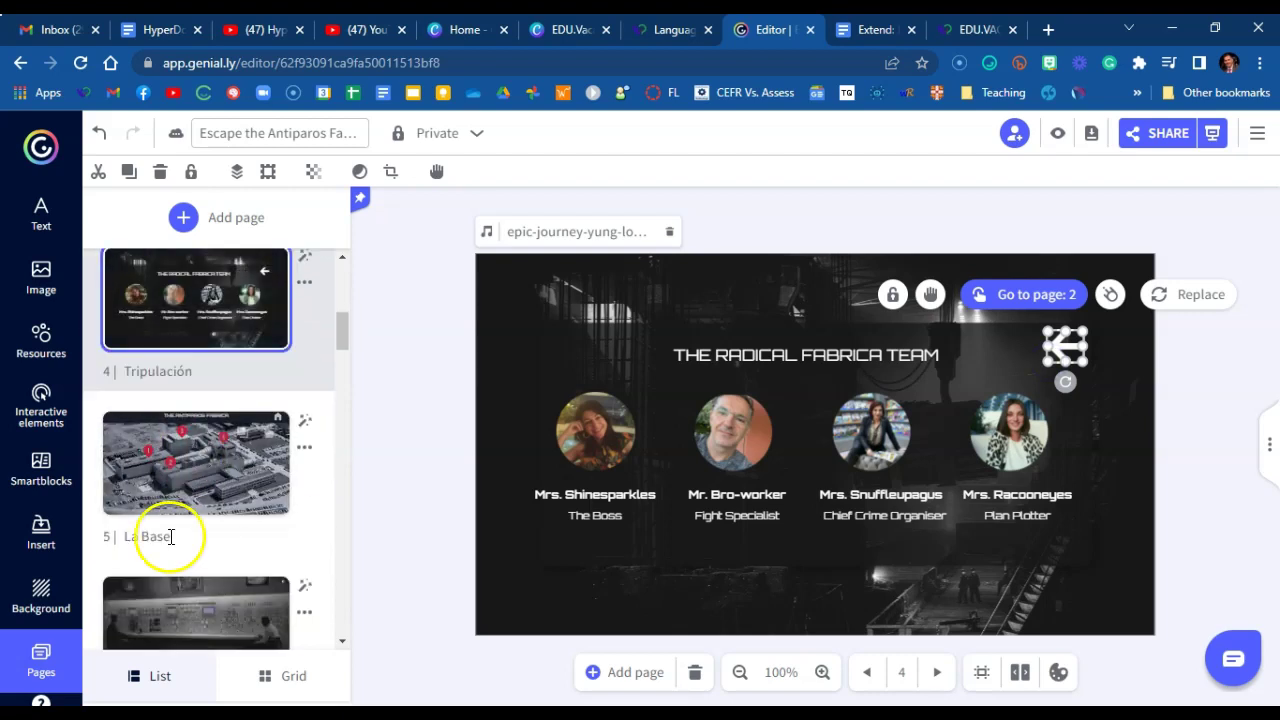
scroll(170, 537, down, 2)
click(190, 442)
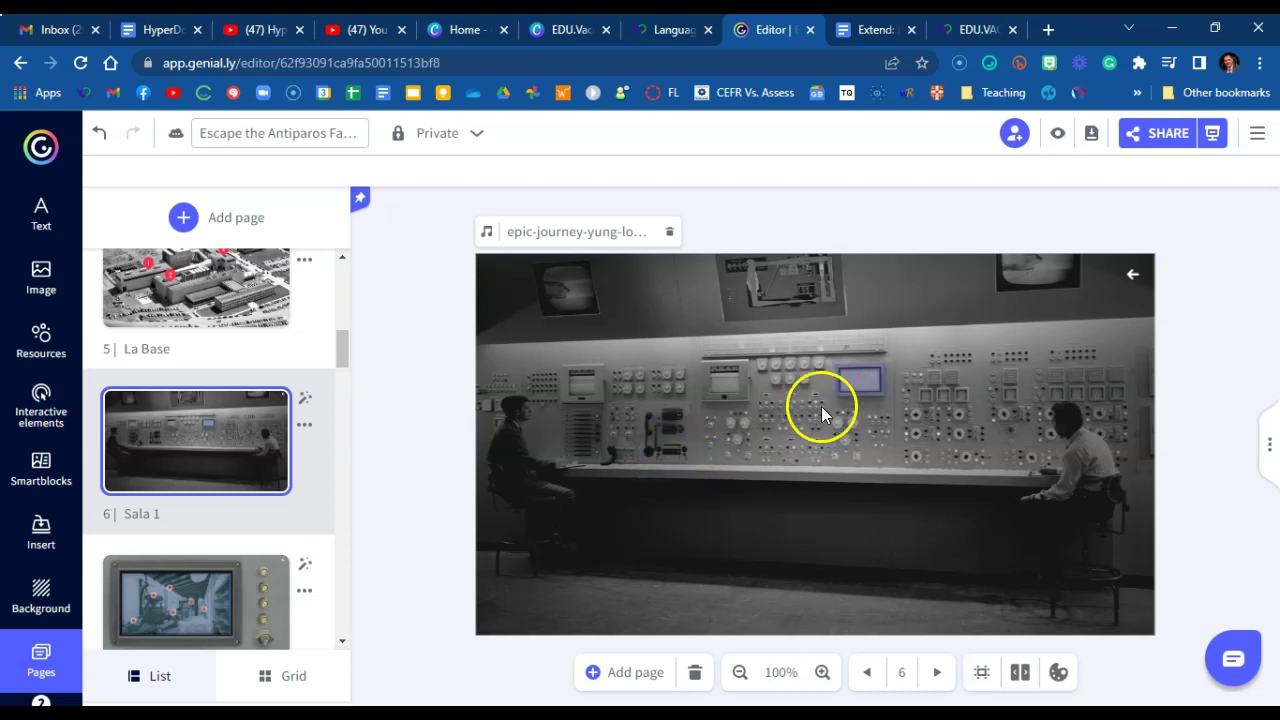
click(855, 382)
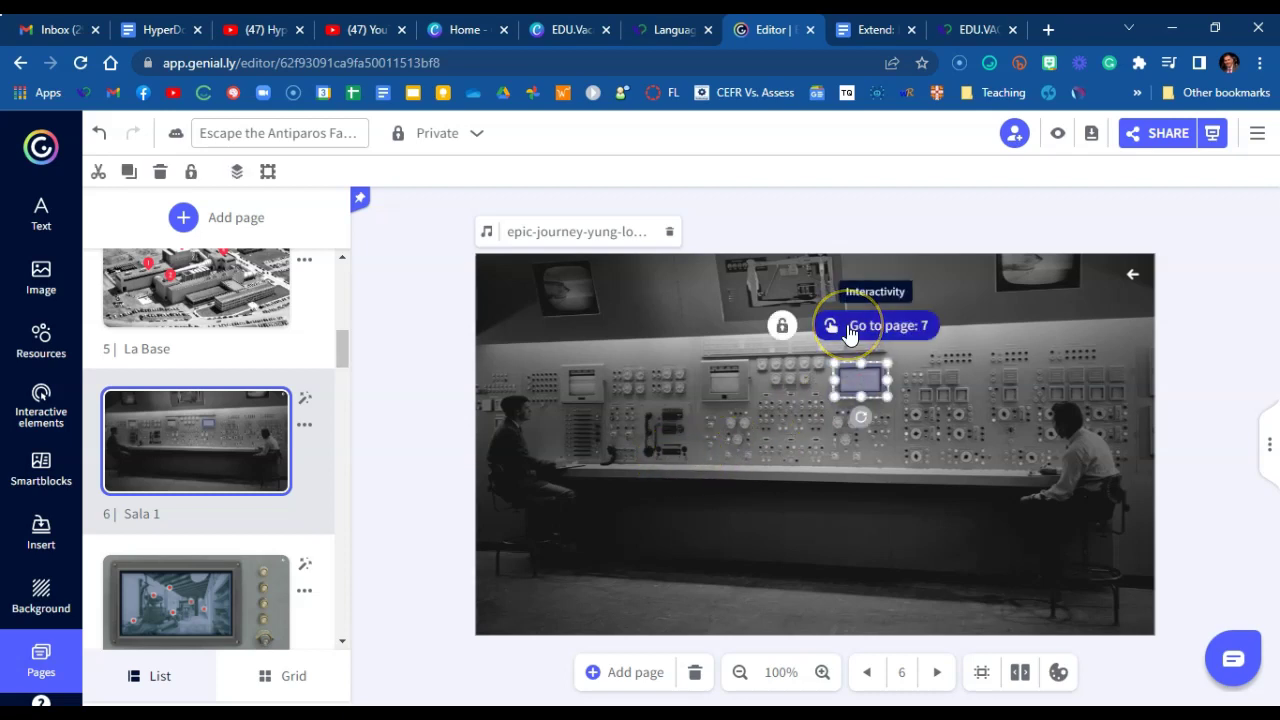
click(862, 372)
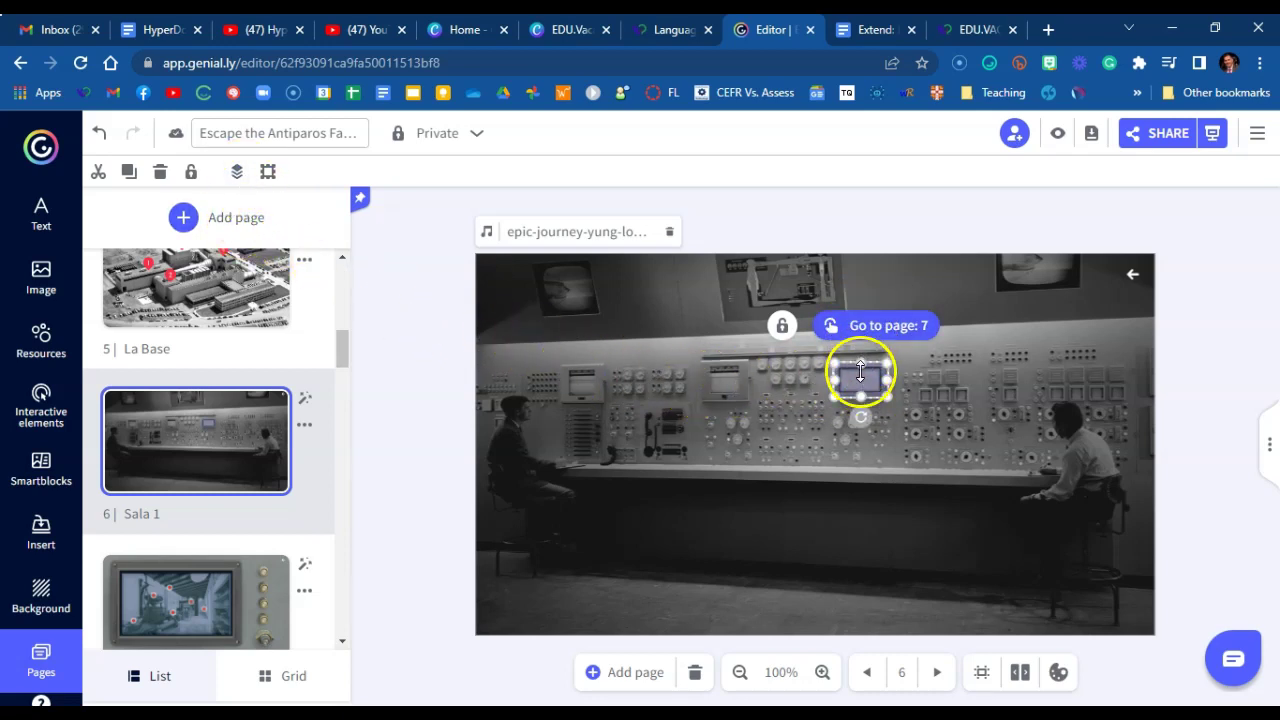
click(115, 585)
scroll(130, 560, down, 2)
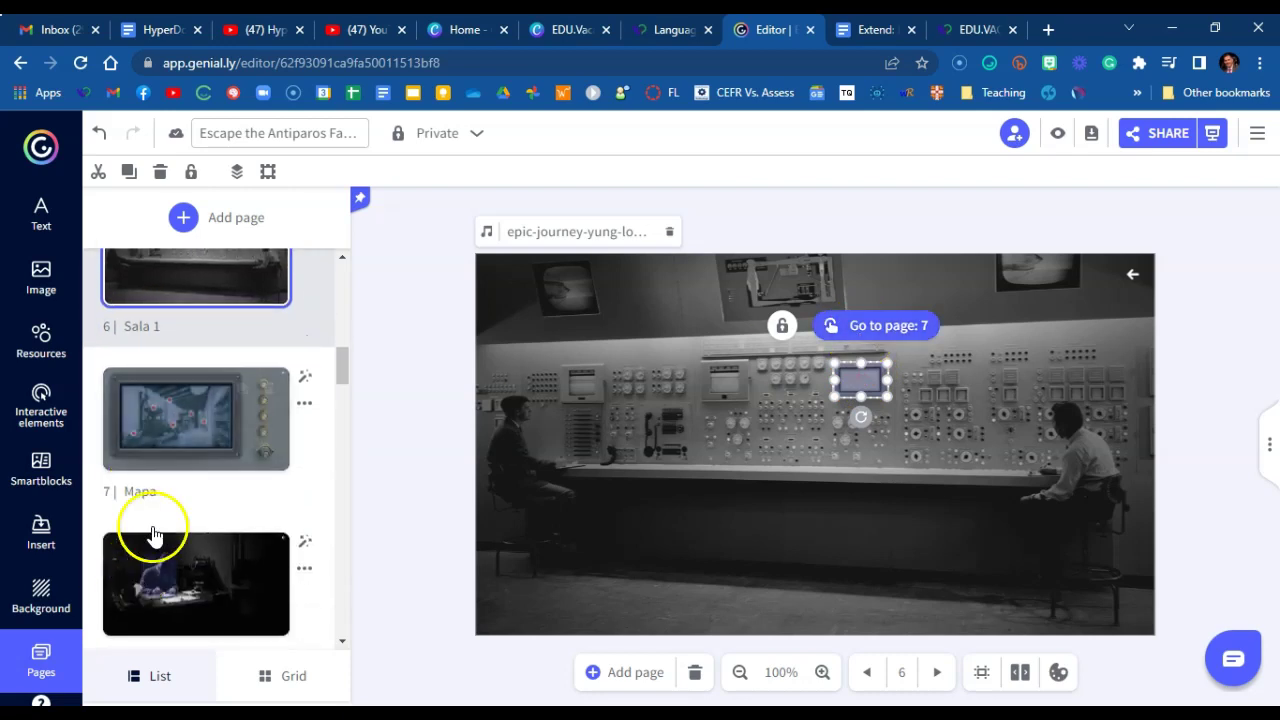
click(166, 444)
Delete the pulsing animation from each red hotspot on the Mapa page
click(660, 404)
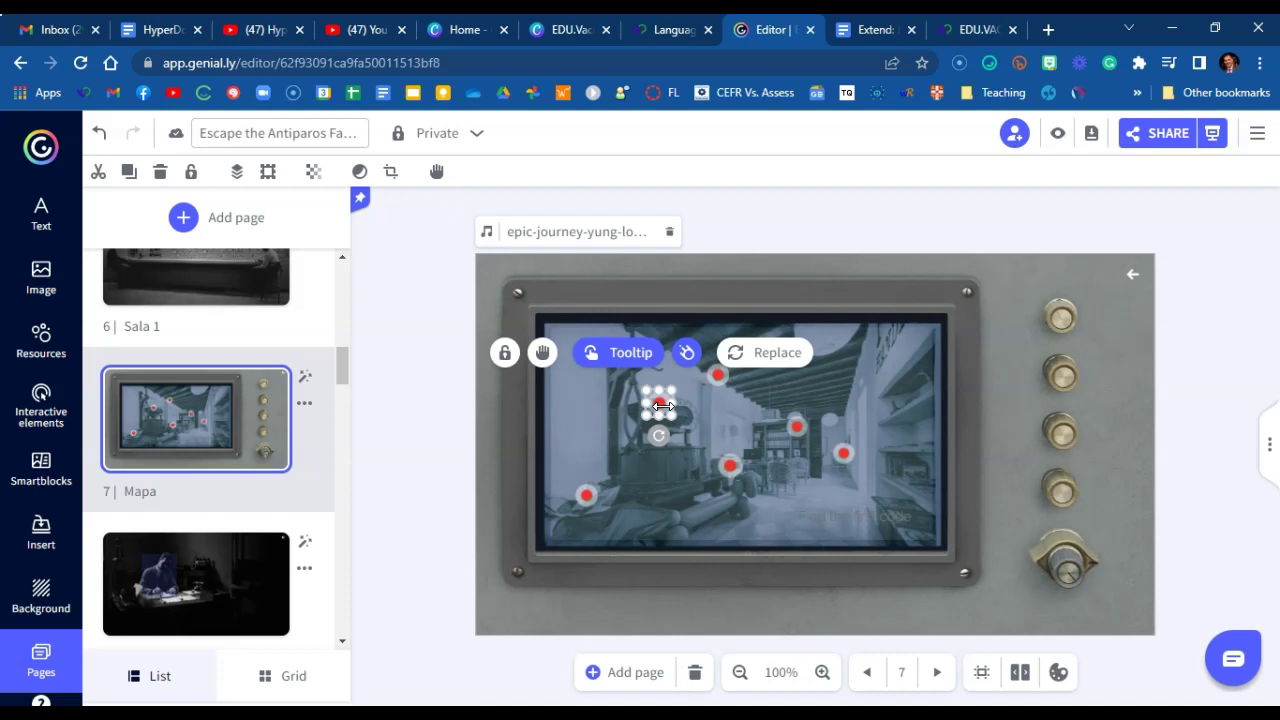
click(689, 352)
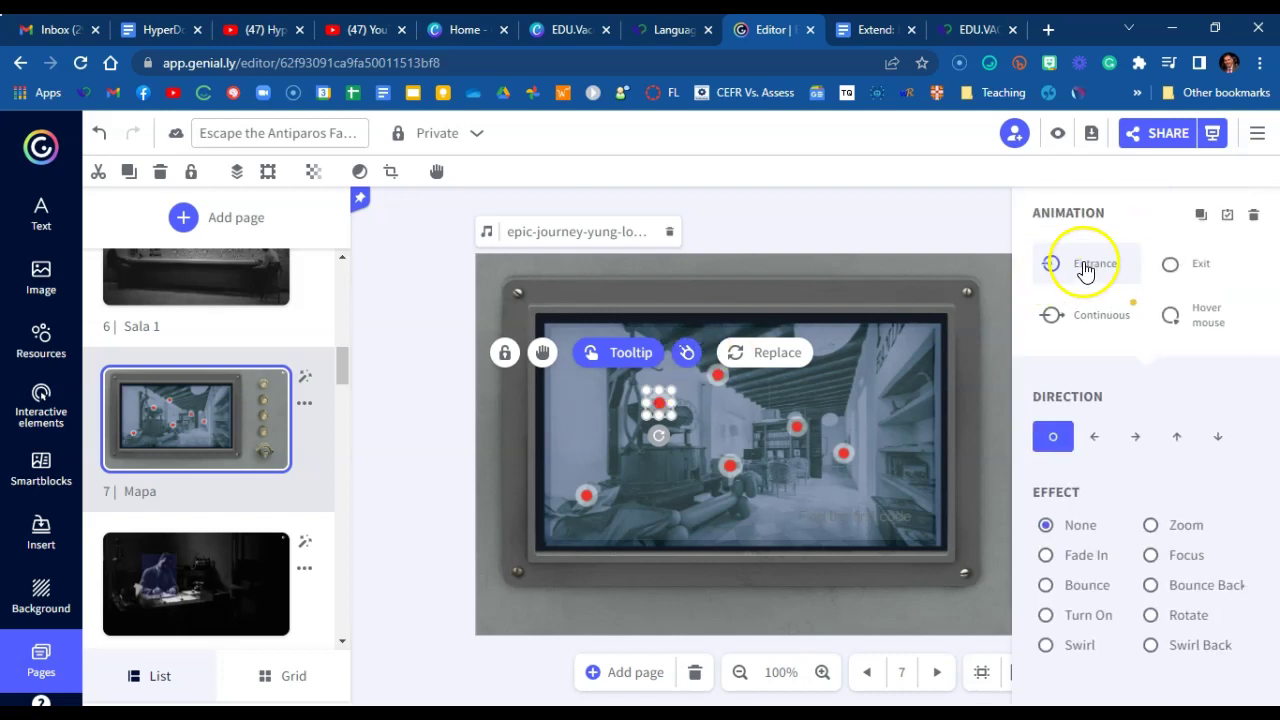
click(1255, 217)
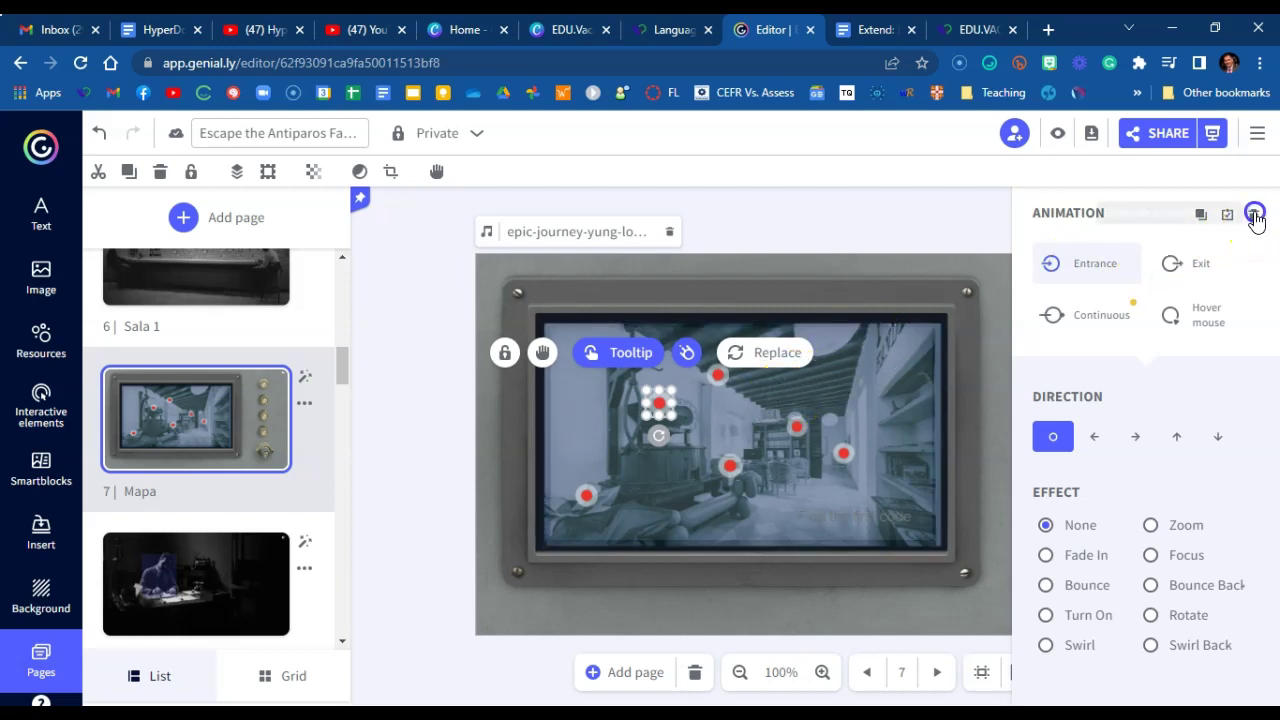
click(714, 379)
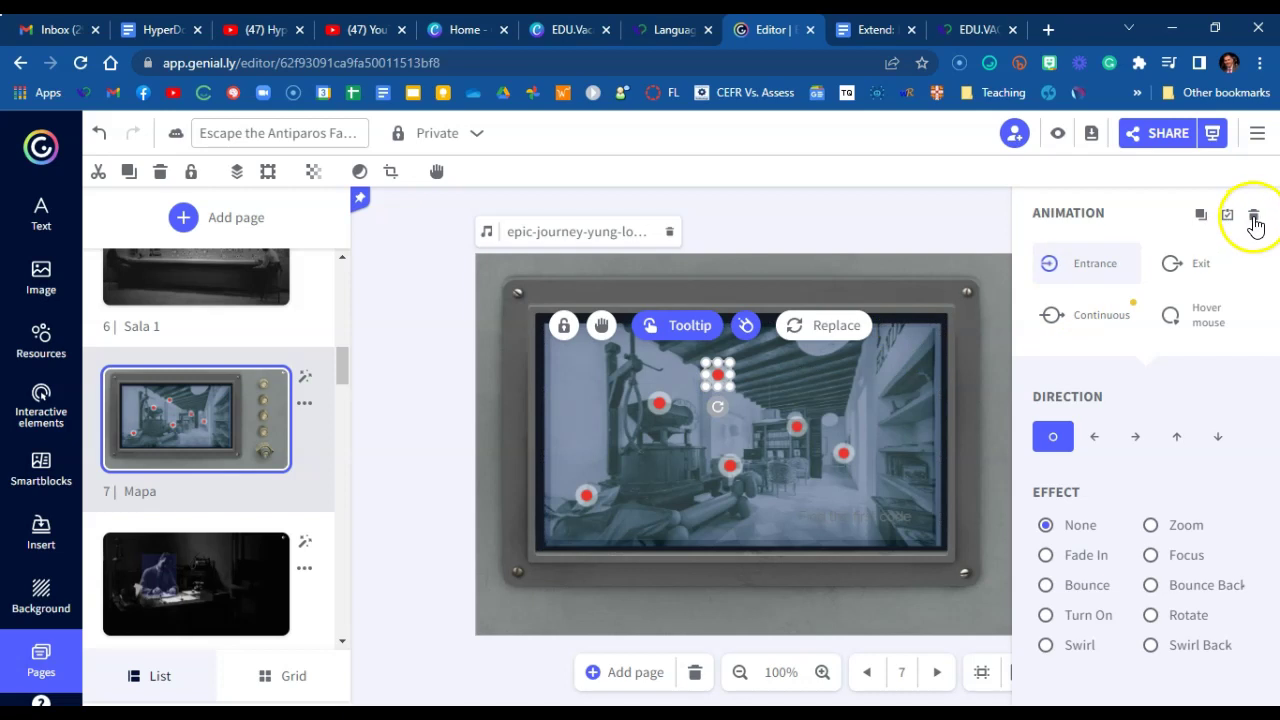
click(798, 426)
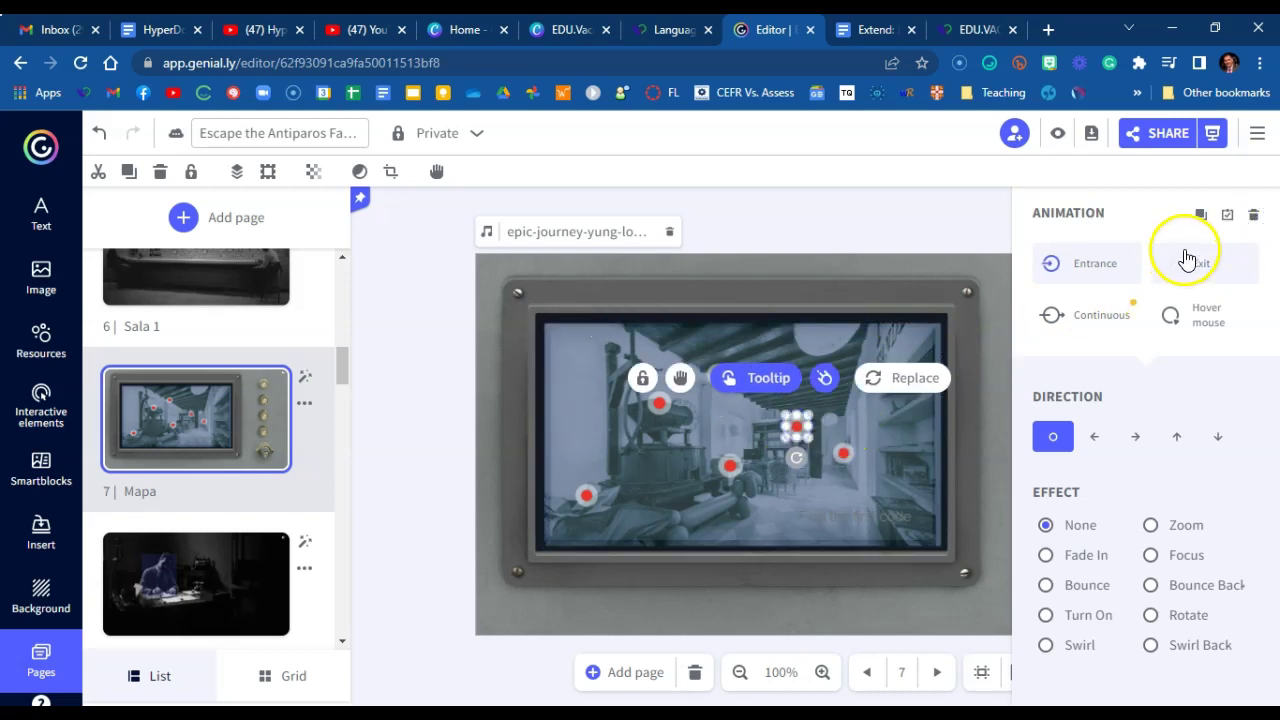
click(1254, 214)
click(845, 452)
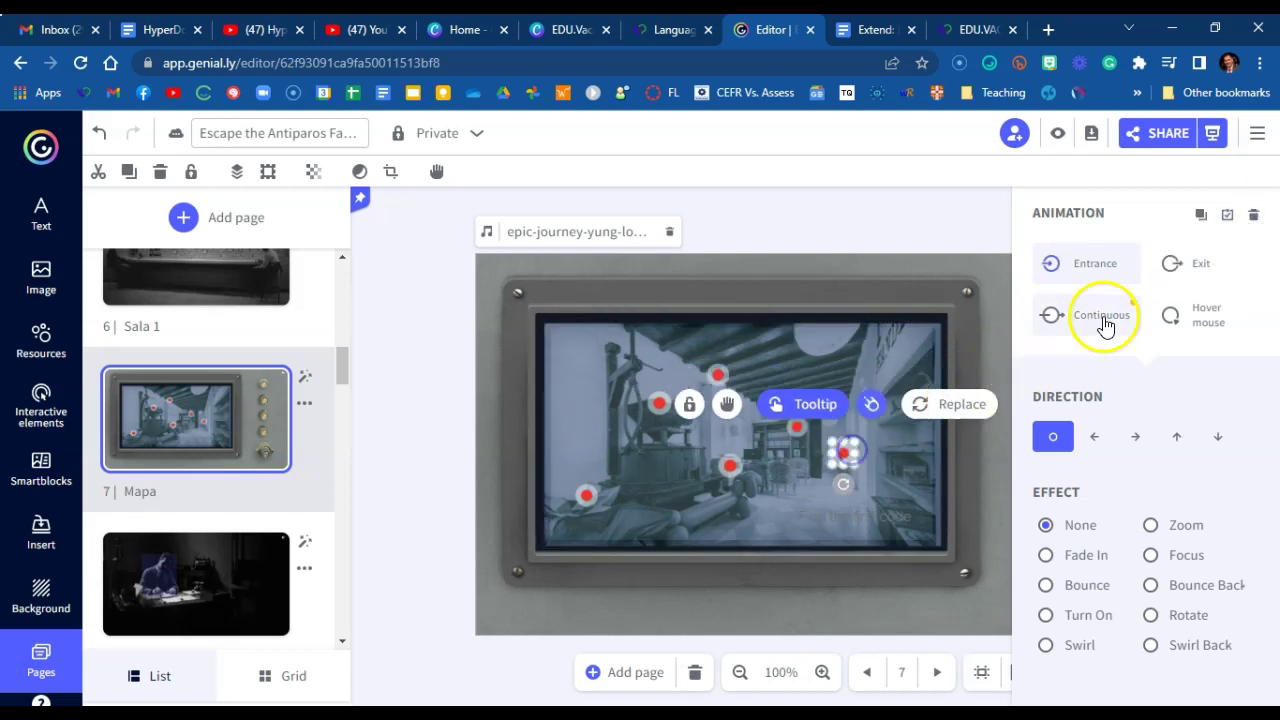
click(731, 464)
click(1254, 214)
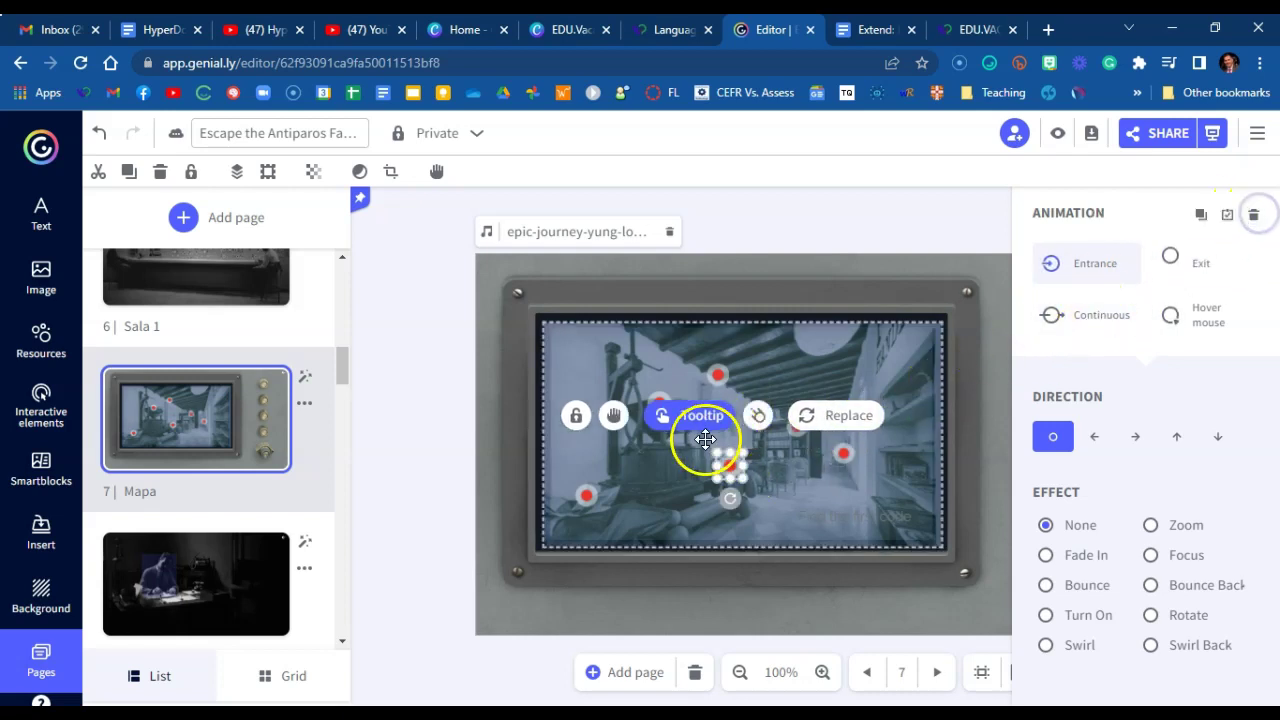
click(586, 490)
click(1252, 216)
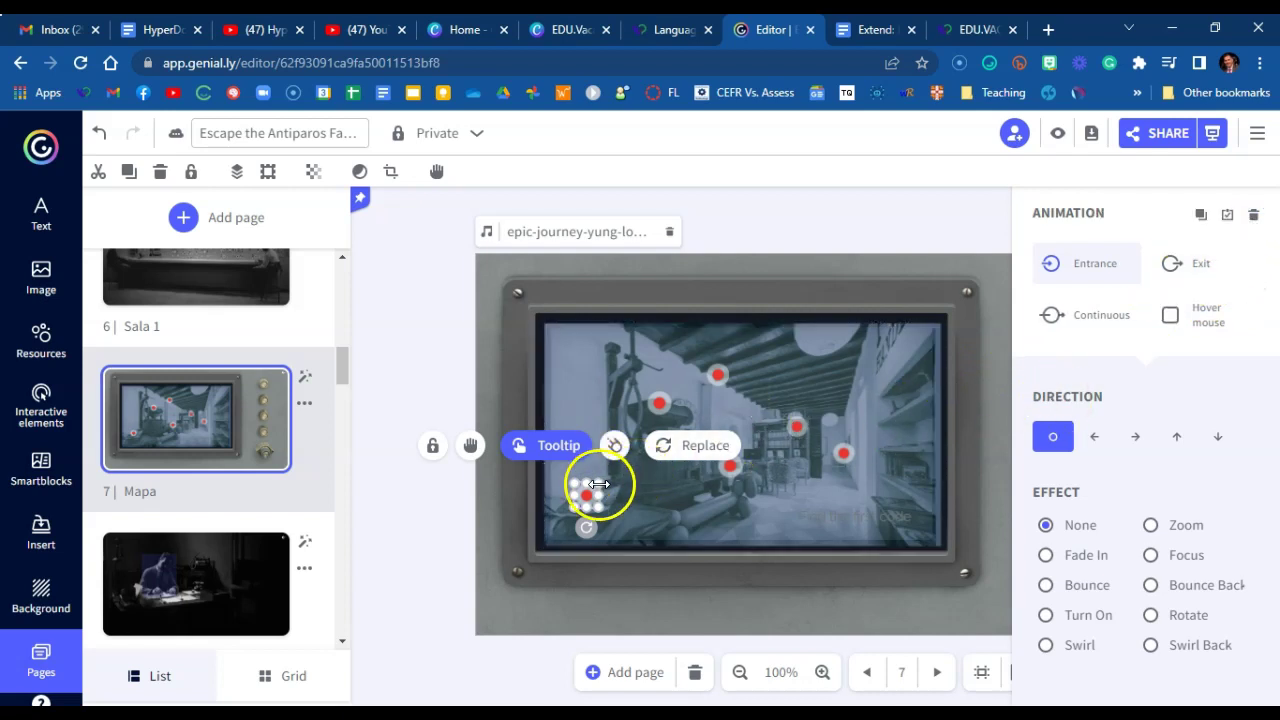
Enlarge the upper, right, lower-left and centre hotspots for easier tapping
drag(600, 483, 611, 479)
click(658, 403)
drag(638, 420, 633, 427)
click(719, 375)
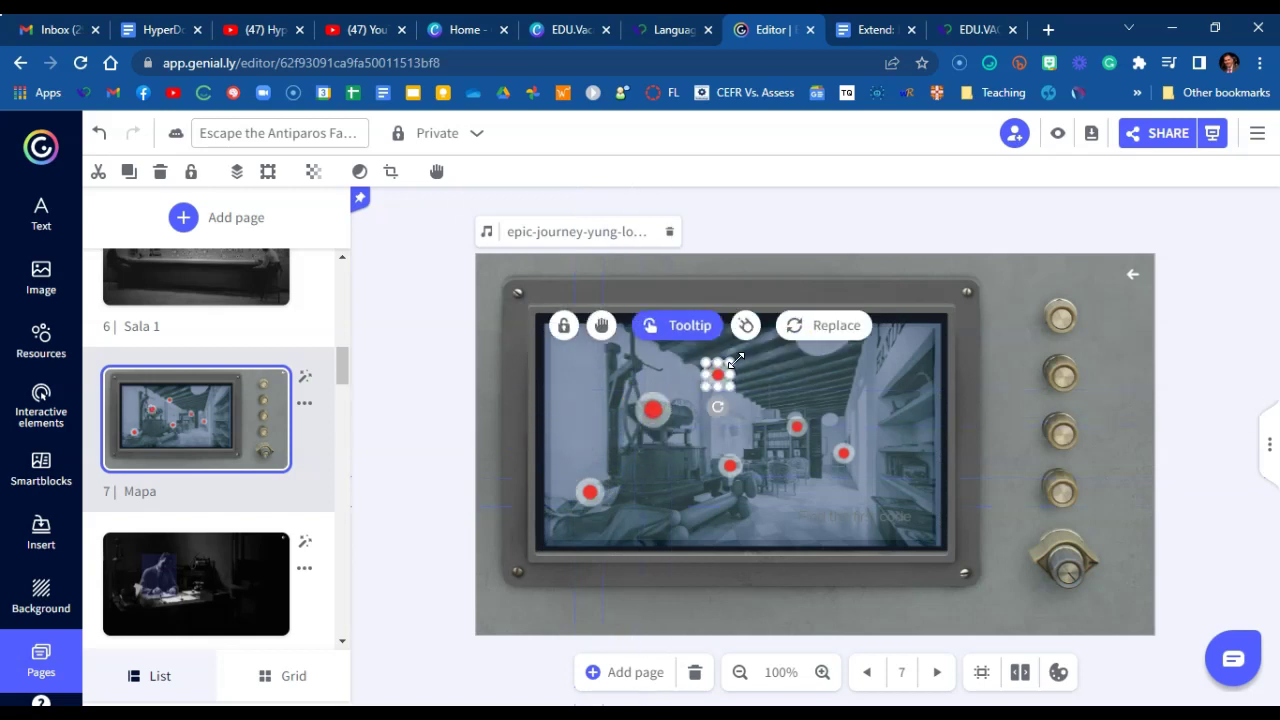
drag(736, 358, 745, 348)
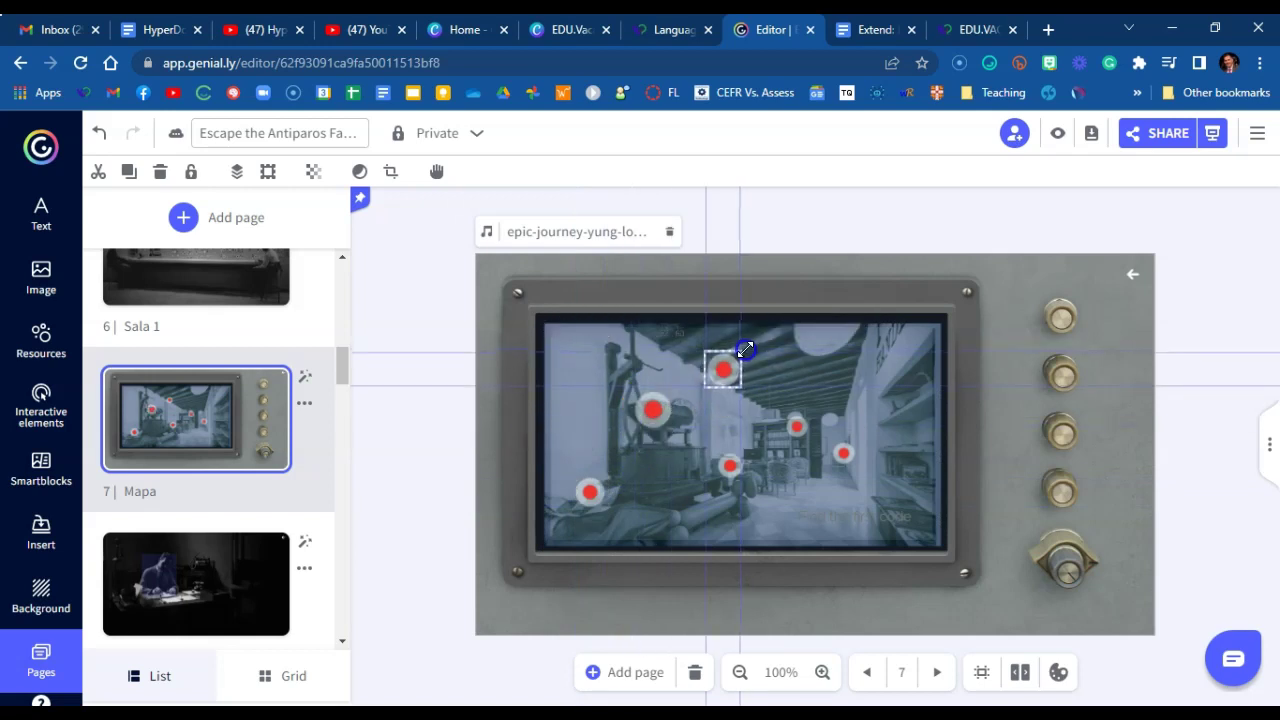
click(590, 489)
drag(603, 480, 611, 471)
click(727, 458)
drag(745, 450, 849, 460)
click(796, 426)
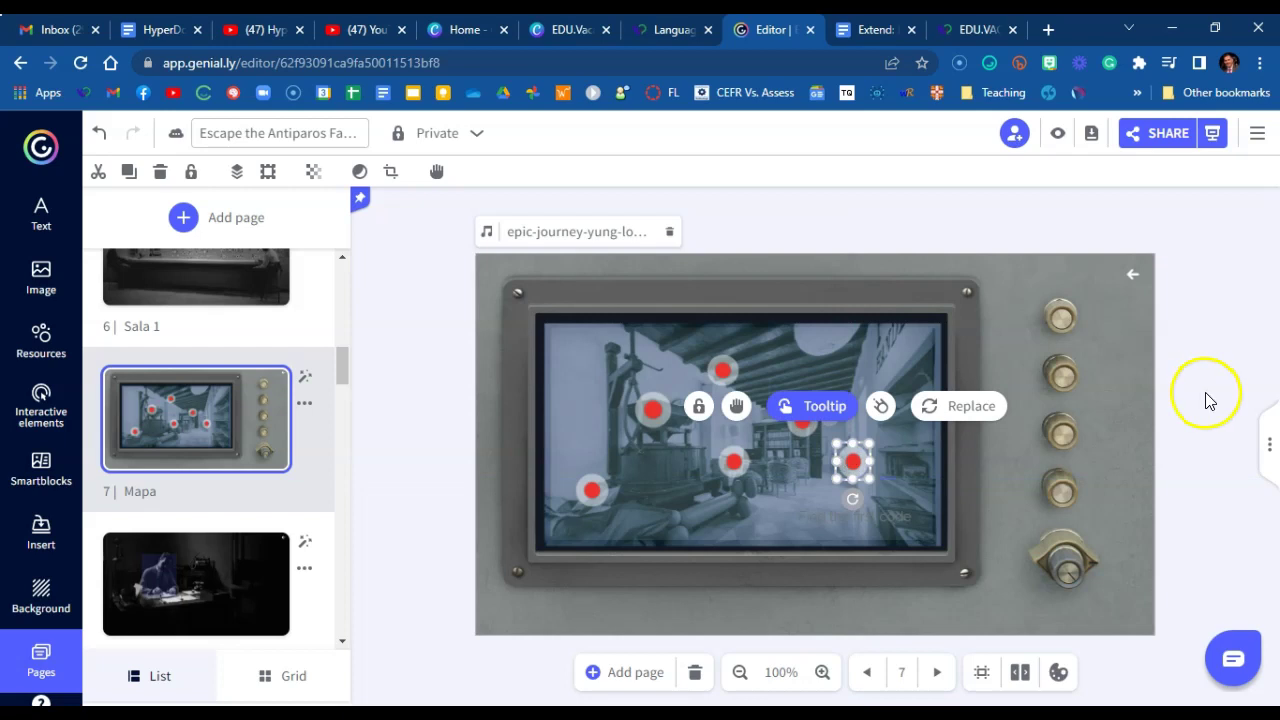
Open page 8 Sala 3 and check the link on the hotspot over the man
click(155, 607)
click(665, 361)
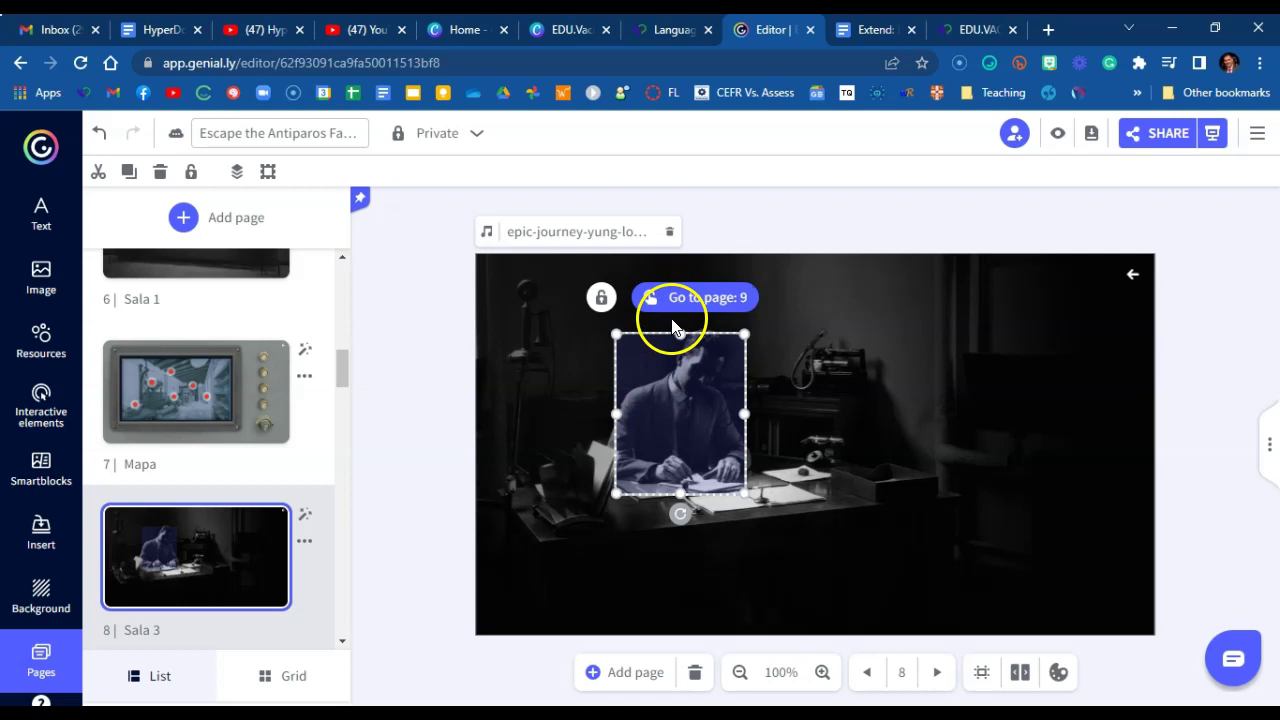
scroll(197, 527, down, 1)
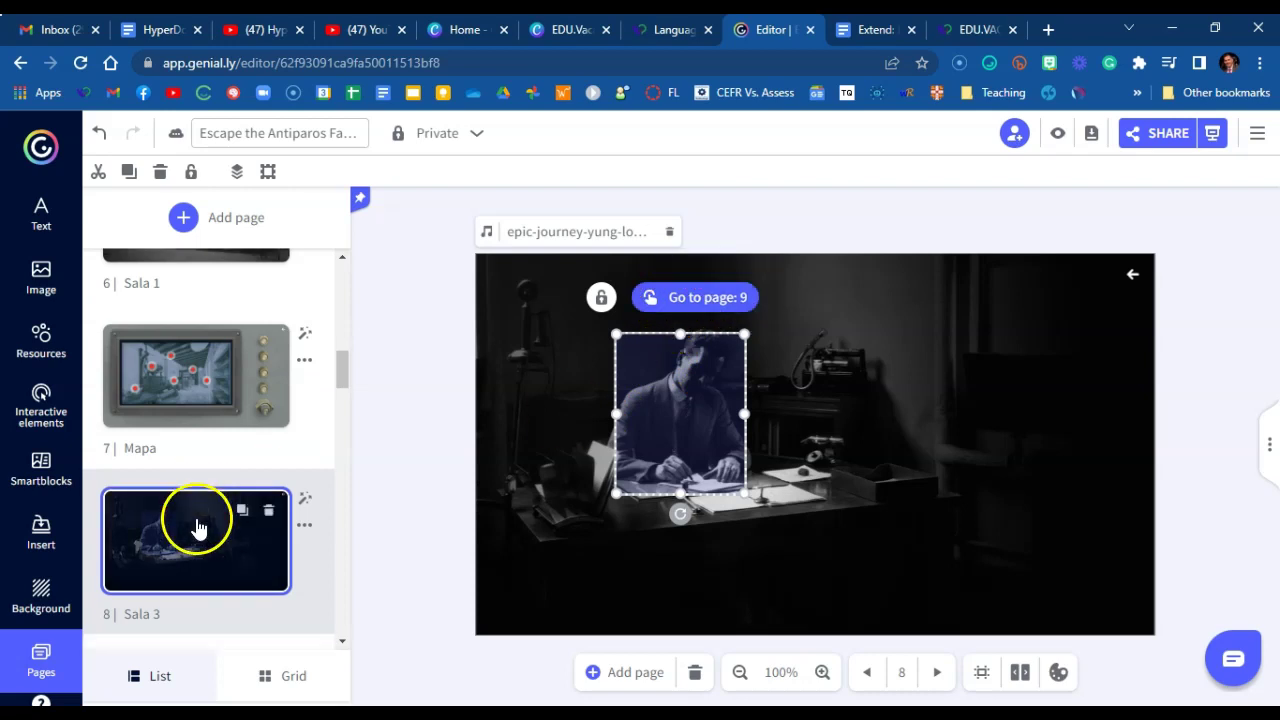
scroll(197, 527, down, 5)
Inspect the Sala 3 (Pregunta 1) question title and its first answer's page link
click(158, 358)
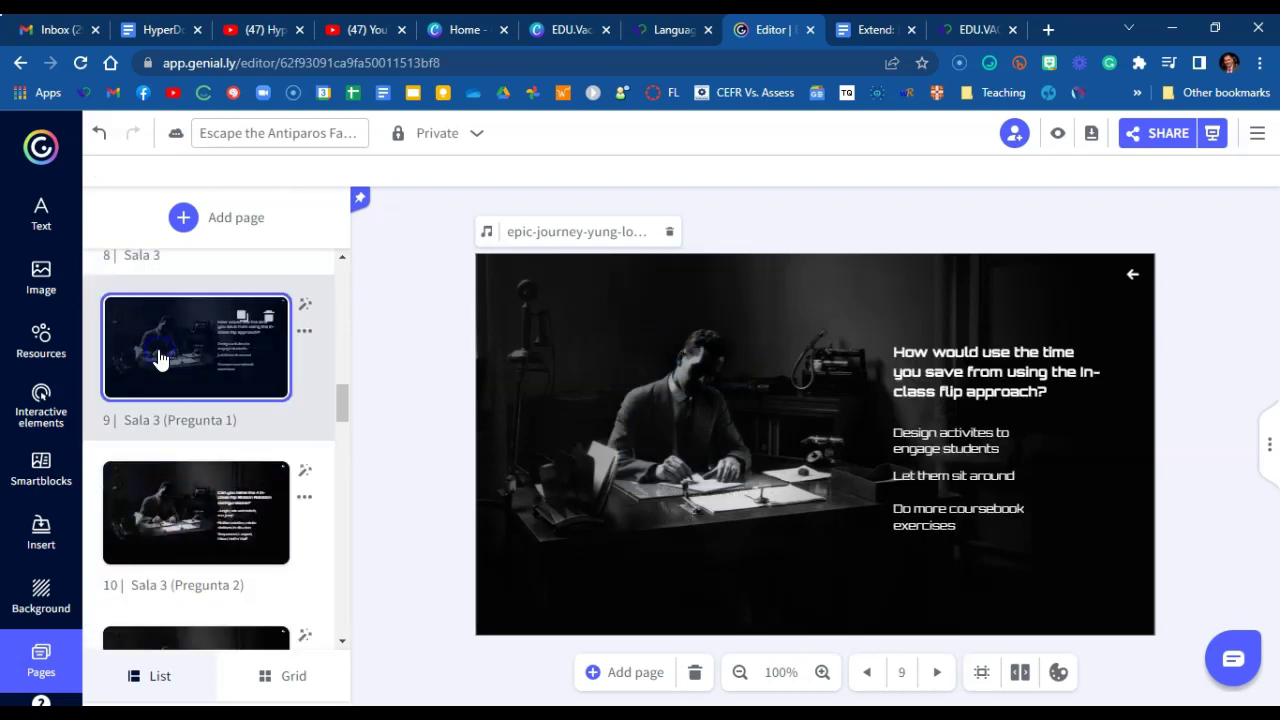
click(191, 514)
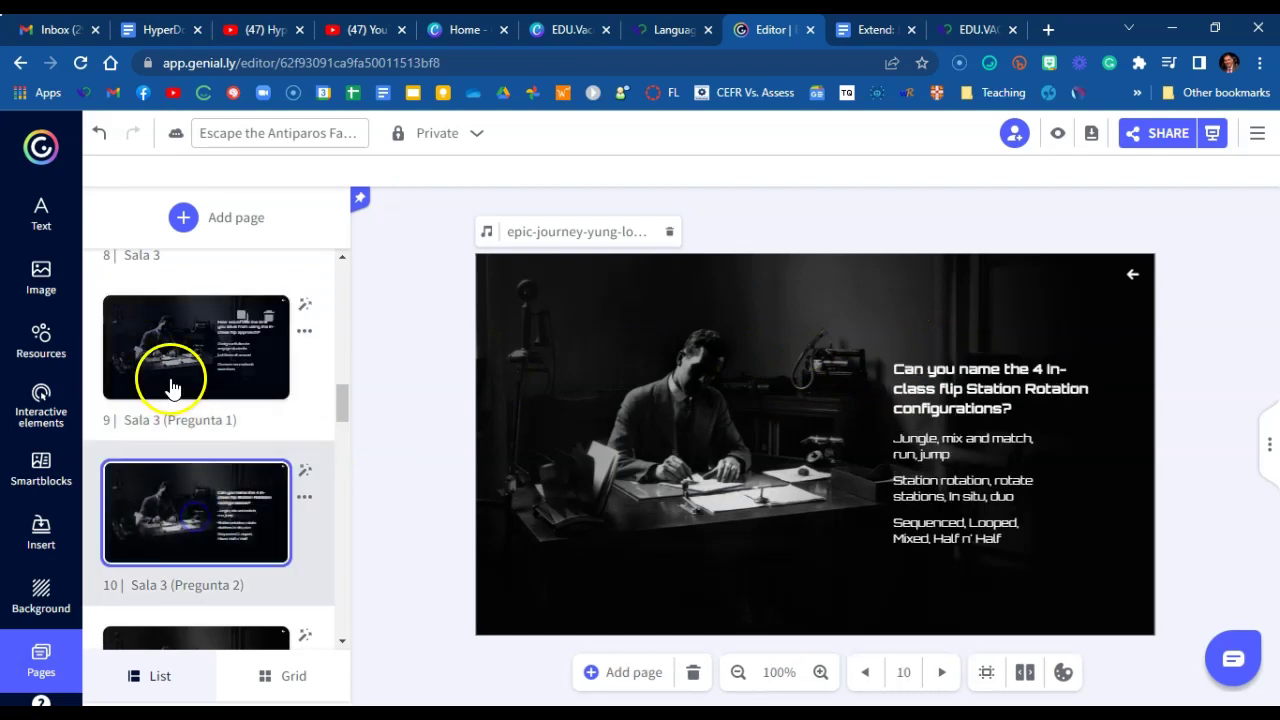
click(170, 385)
click(920, 370)
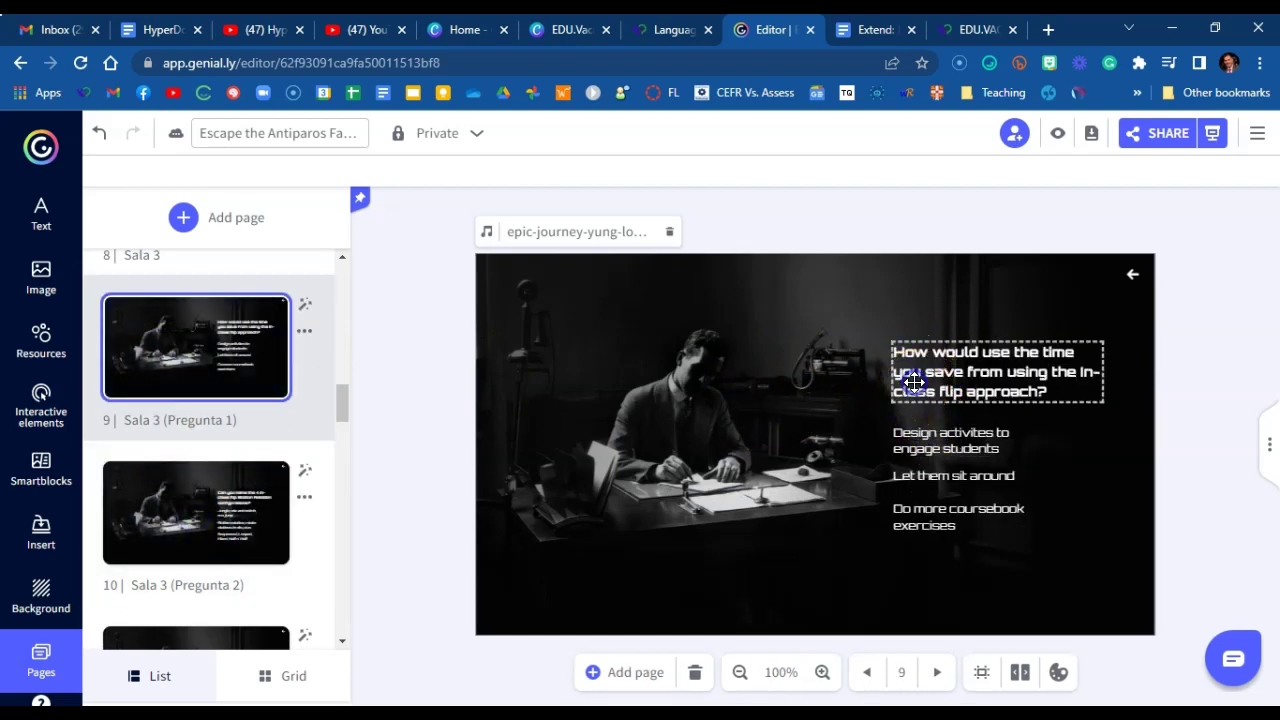
click(915, 378)
click(925, 447)
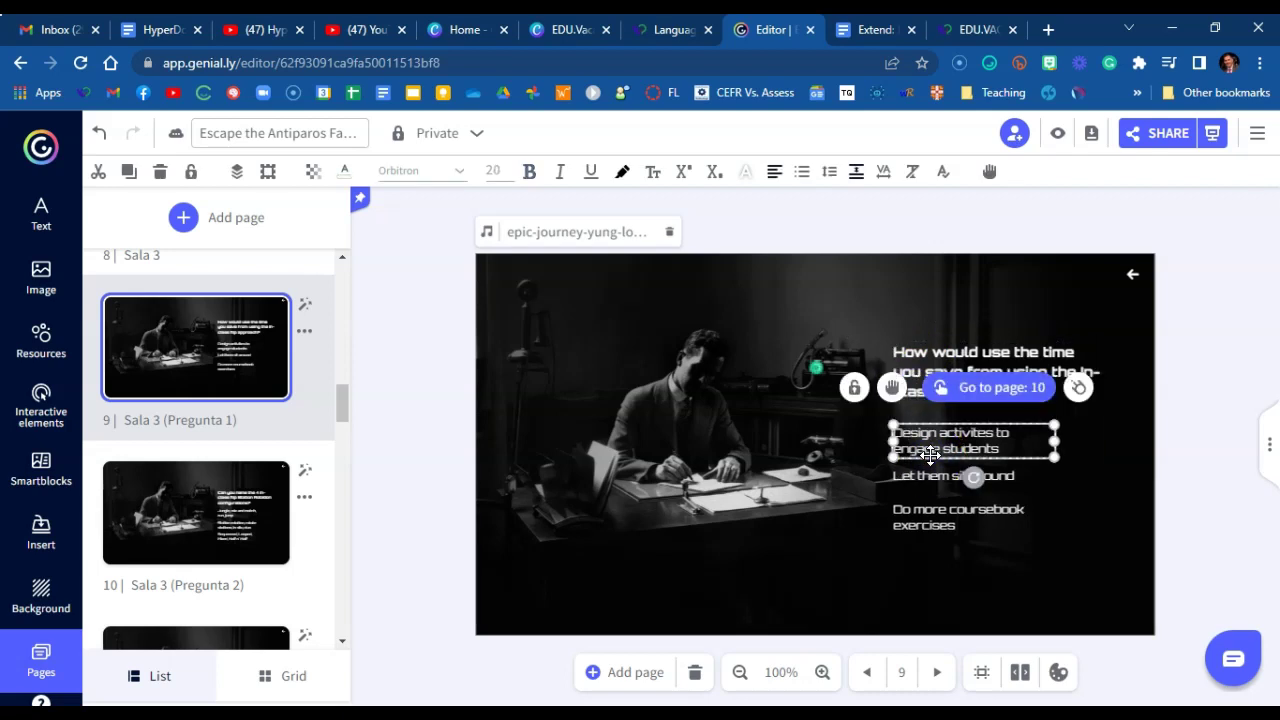
Move through Pregunta 2 to the Sala 3 (Pregunta 3) question page
click(170, 528)
scroll(171, 530, down, 2)
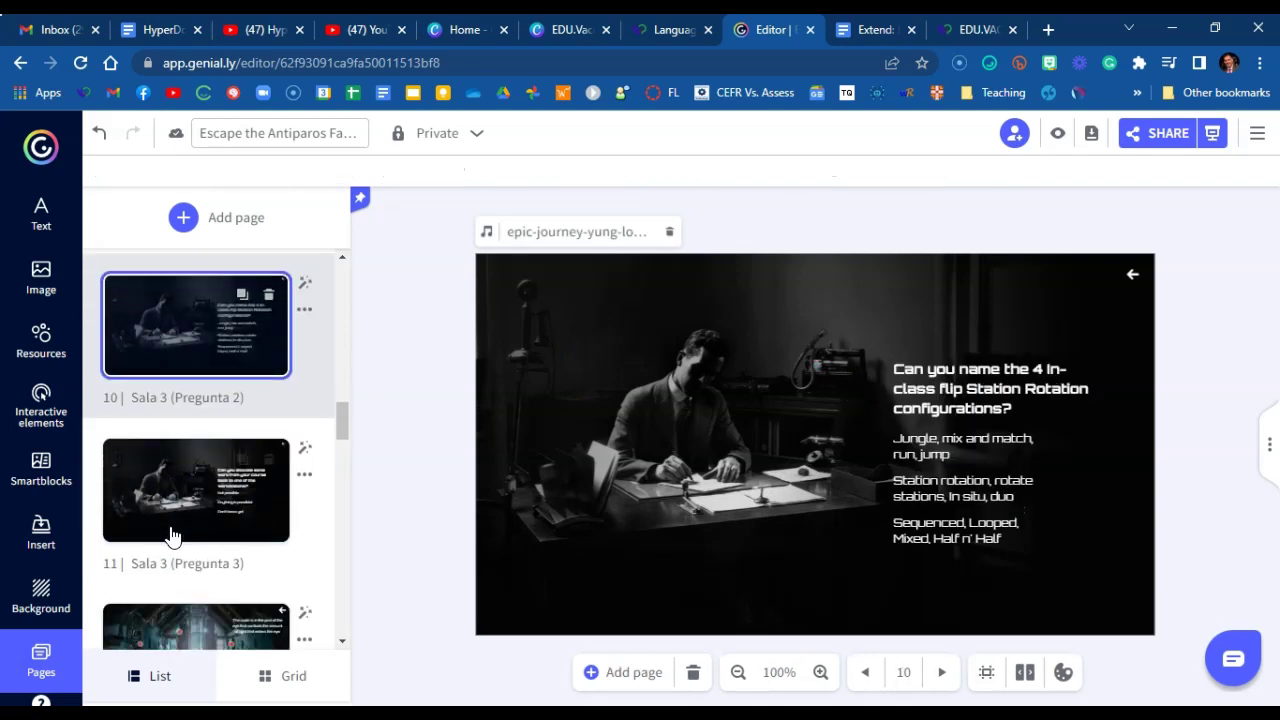
click(170, 530)
scroll(170, 535, down, 2)
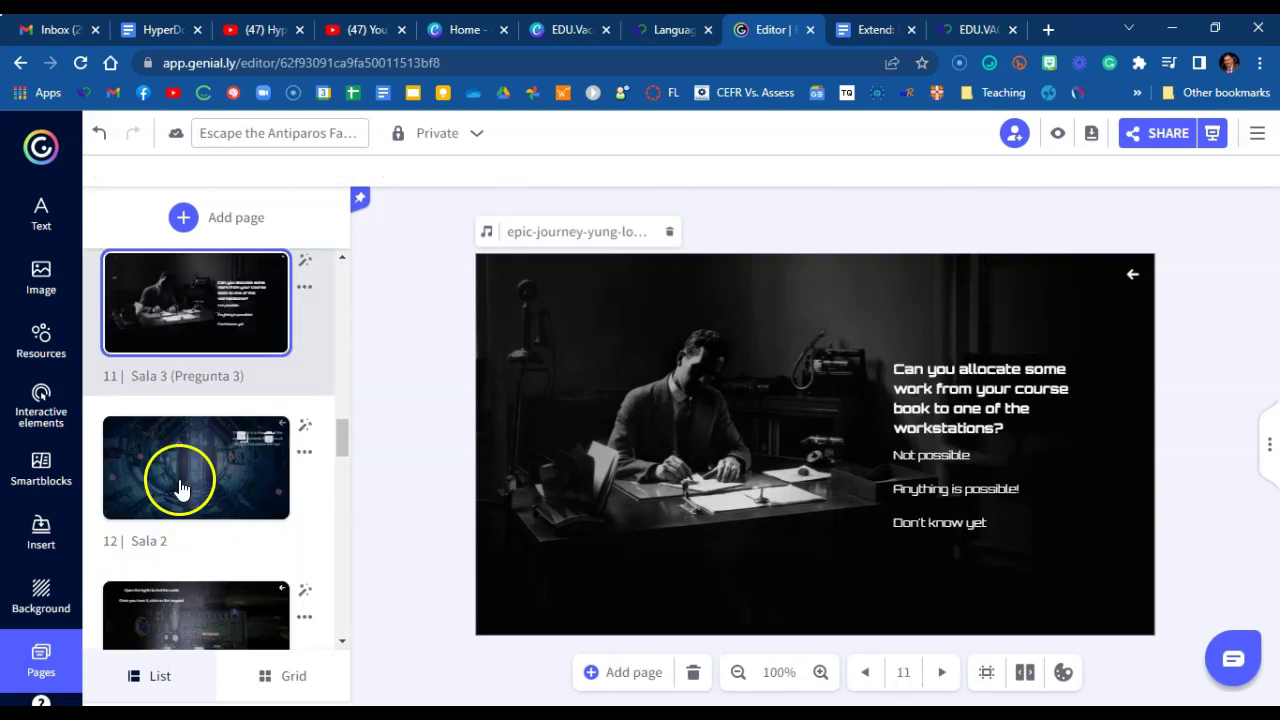
Move page 12's hotspot to the top-left, shrink its Iris quote image, and remove the stray 30
click(181, 487)
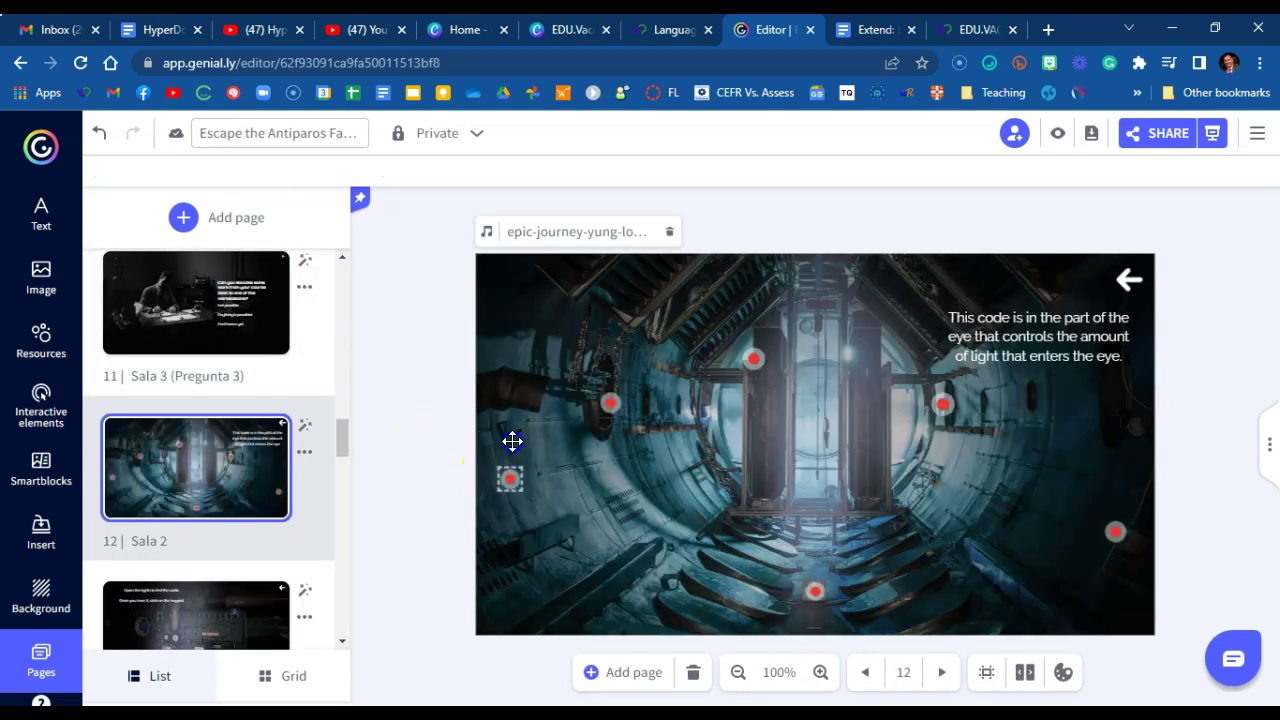
drag(512, 441, 513, 301)
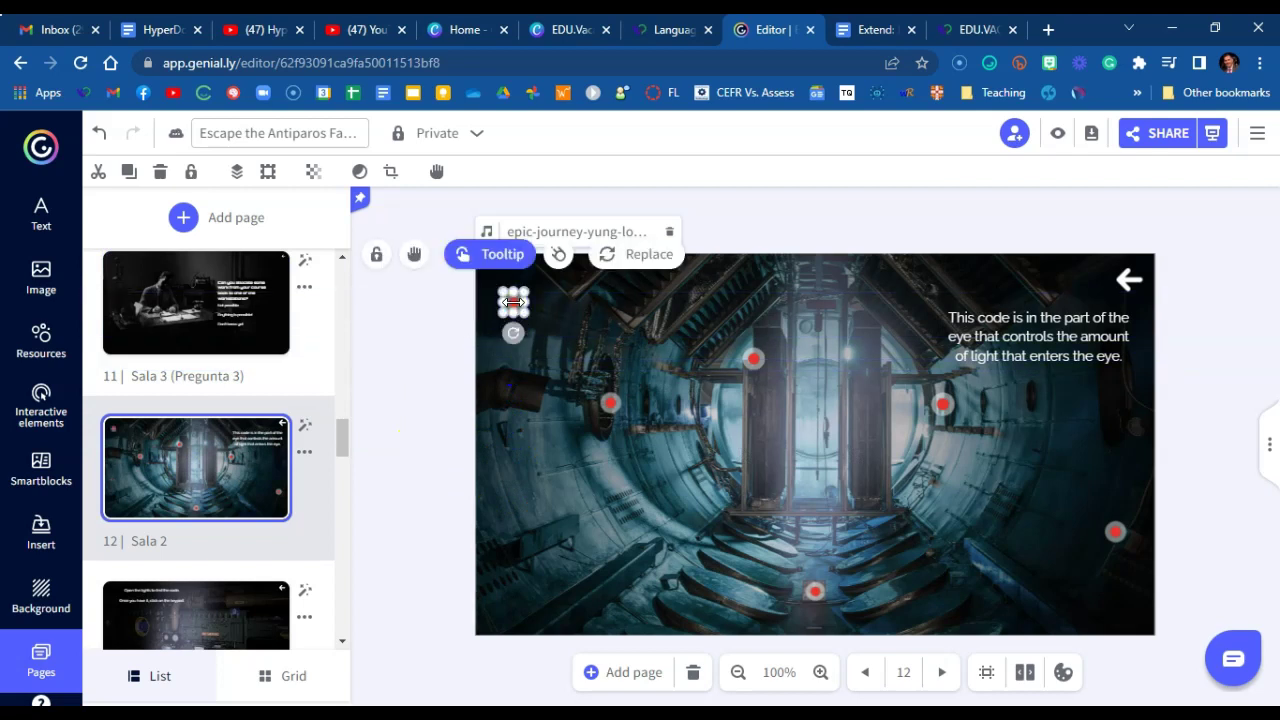
click(497, 253)
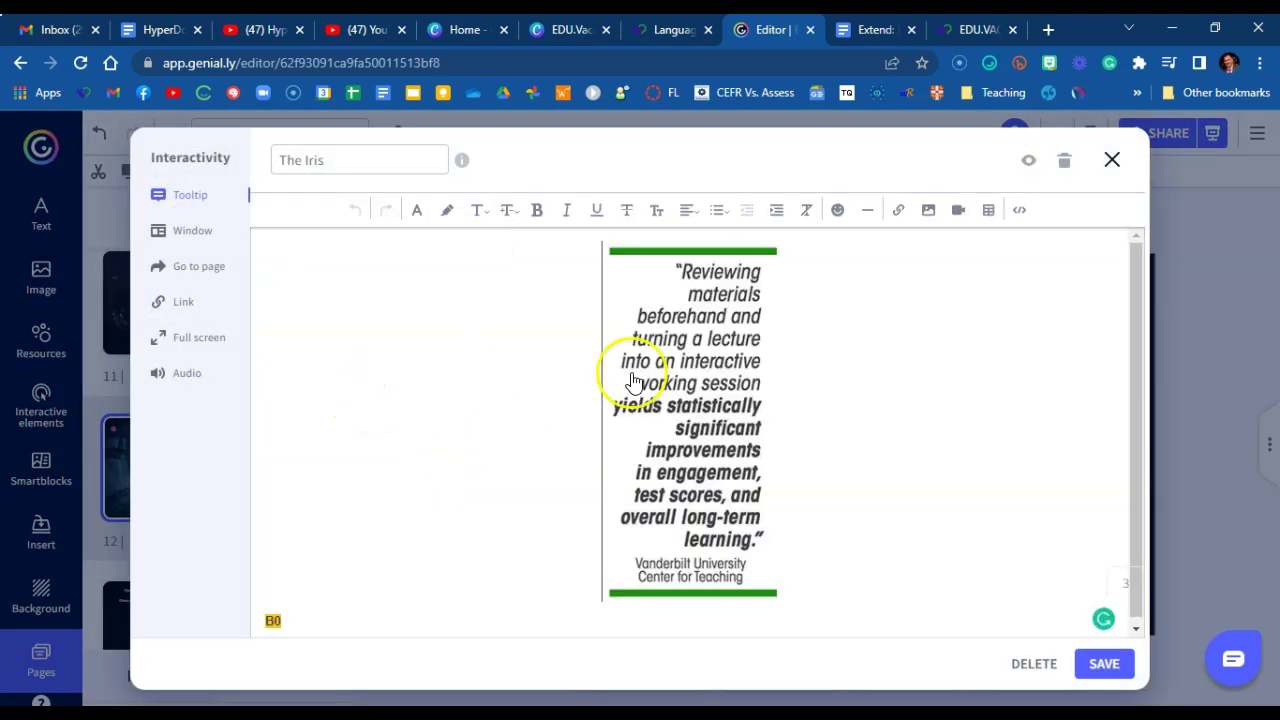
click(634, 378)
drag(781, 601, 740, 529)
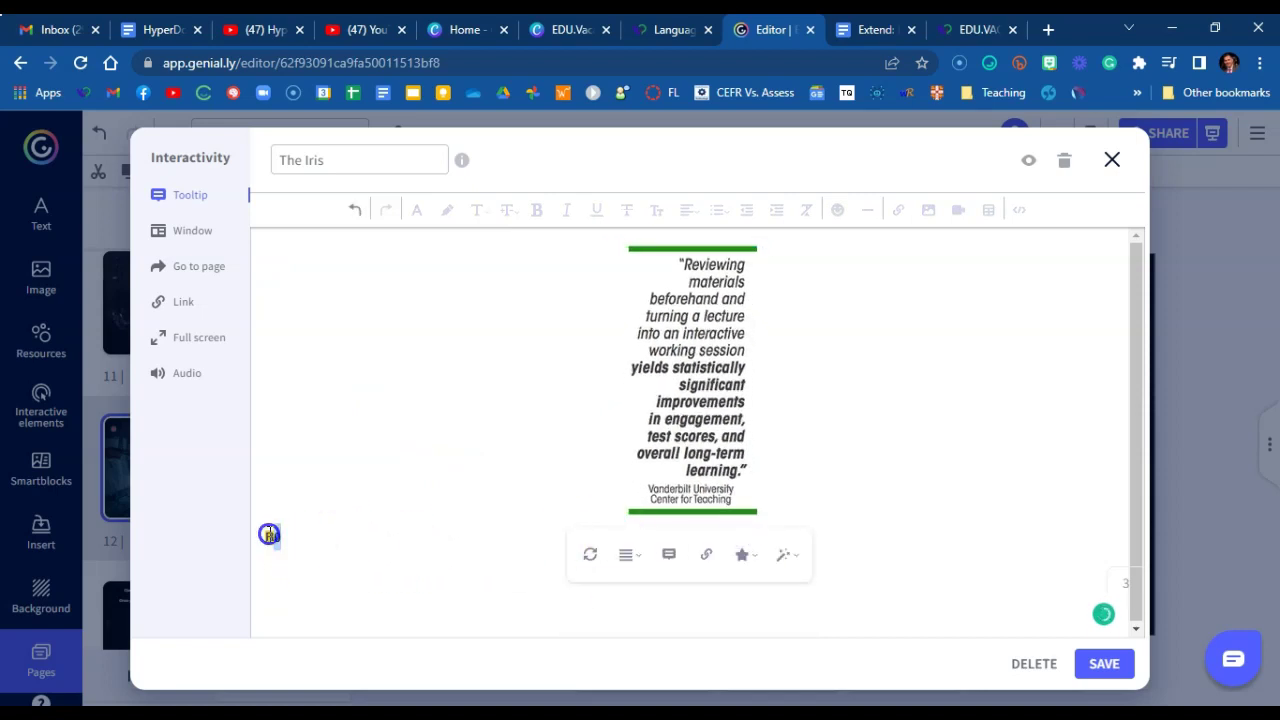
key(BackSpace)
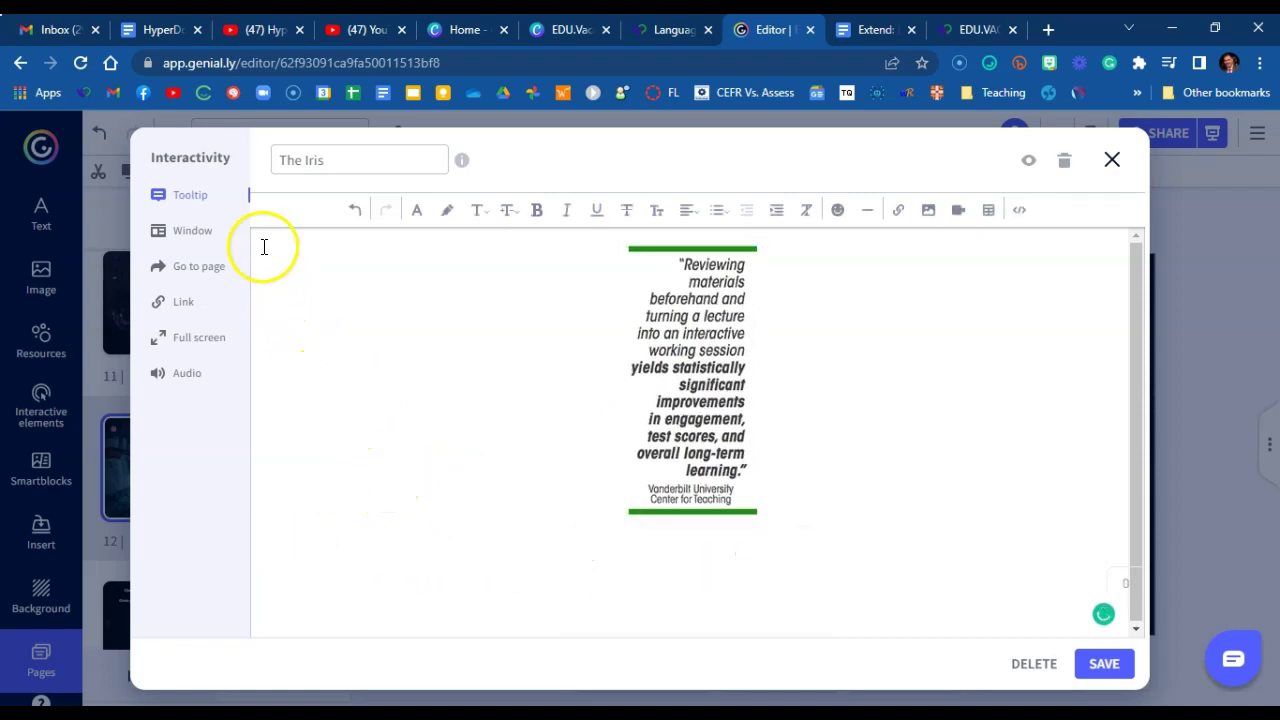
click(346, 254)
Enter 30 in the tooltip, save it, and enlarge the top-left hotspot
text(30)
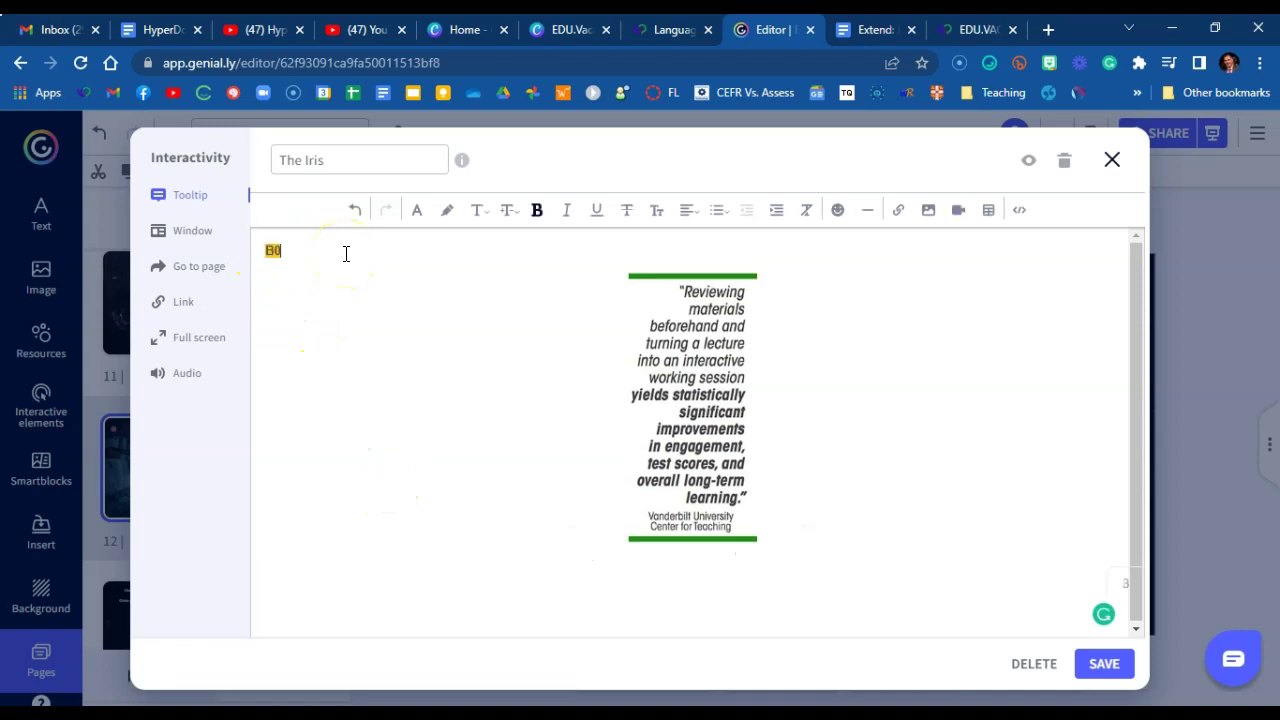
click(1100, 664)
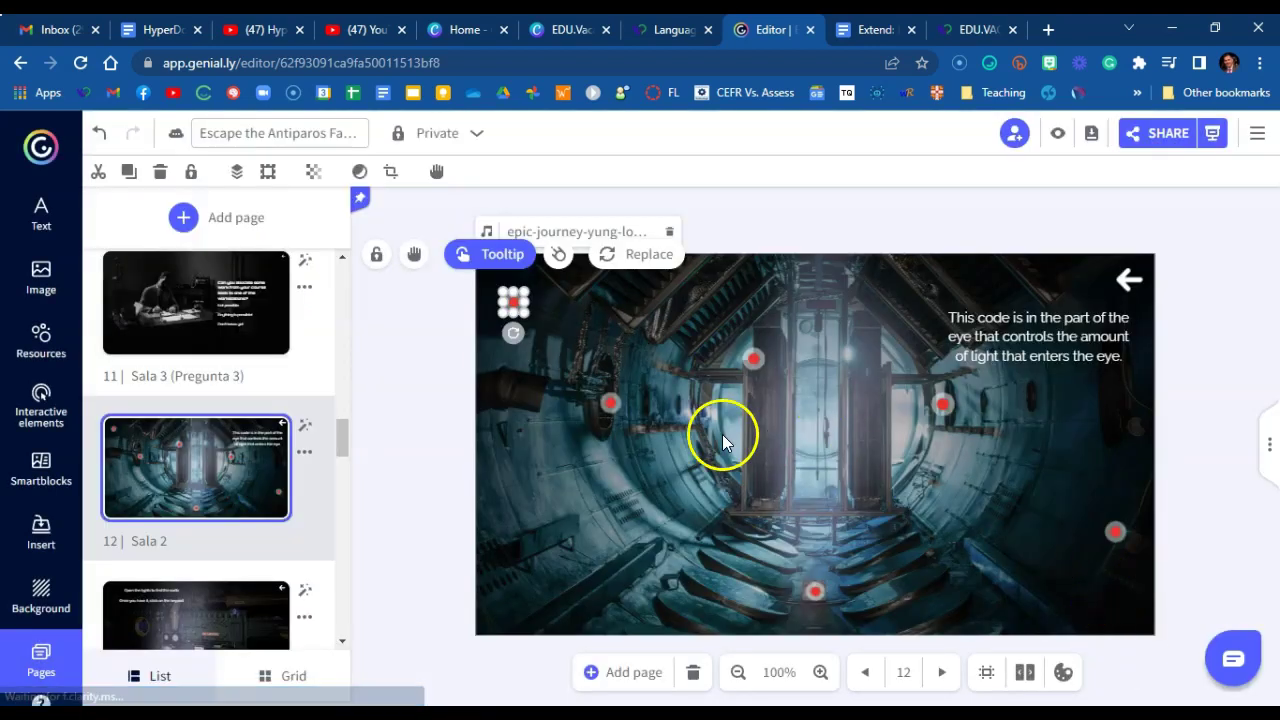
drag(524, 314, 537, 318)
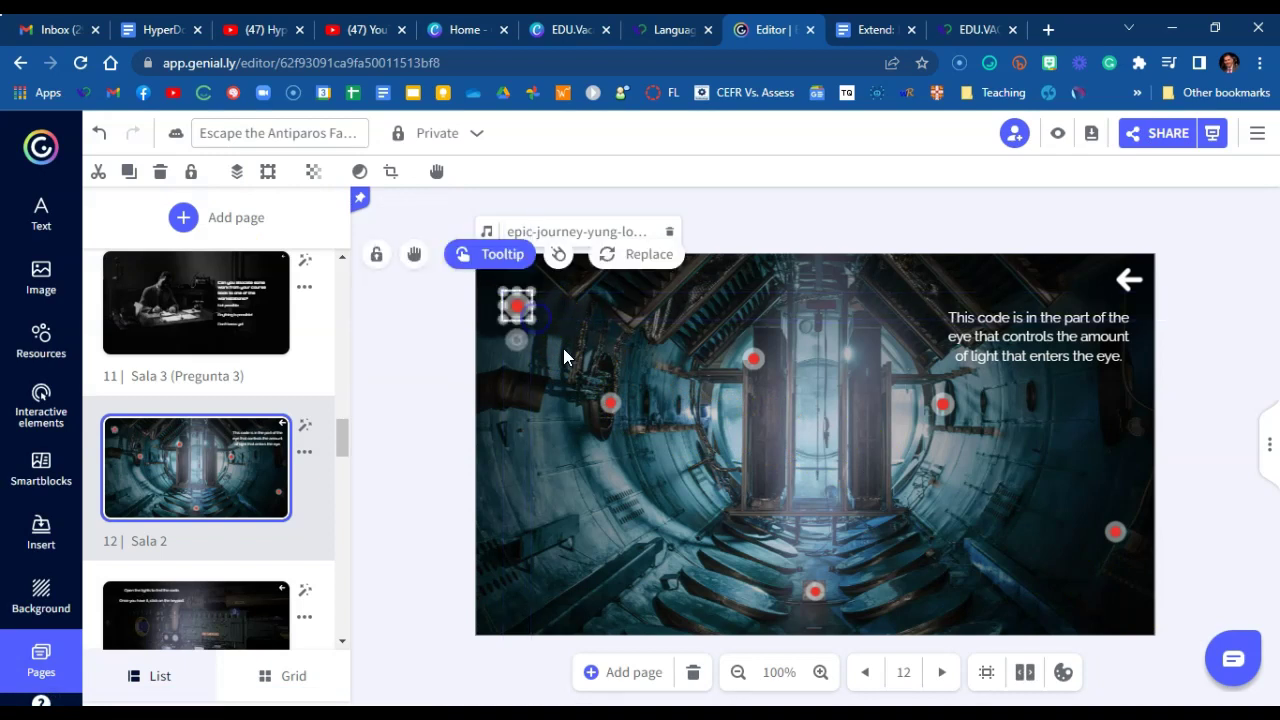
Enlarge the bottom and lower-right hotspots on the Sala 2 tunnel image
click(616, 401)
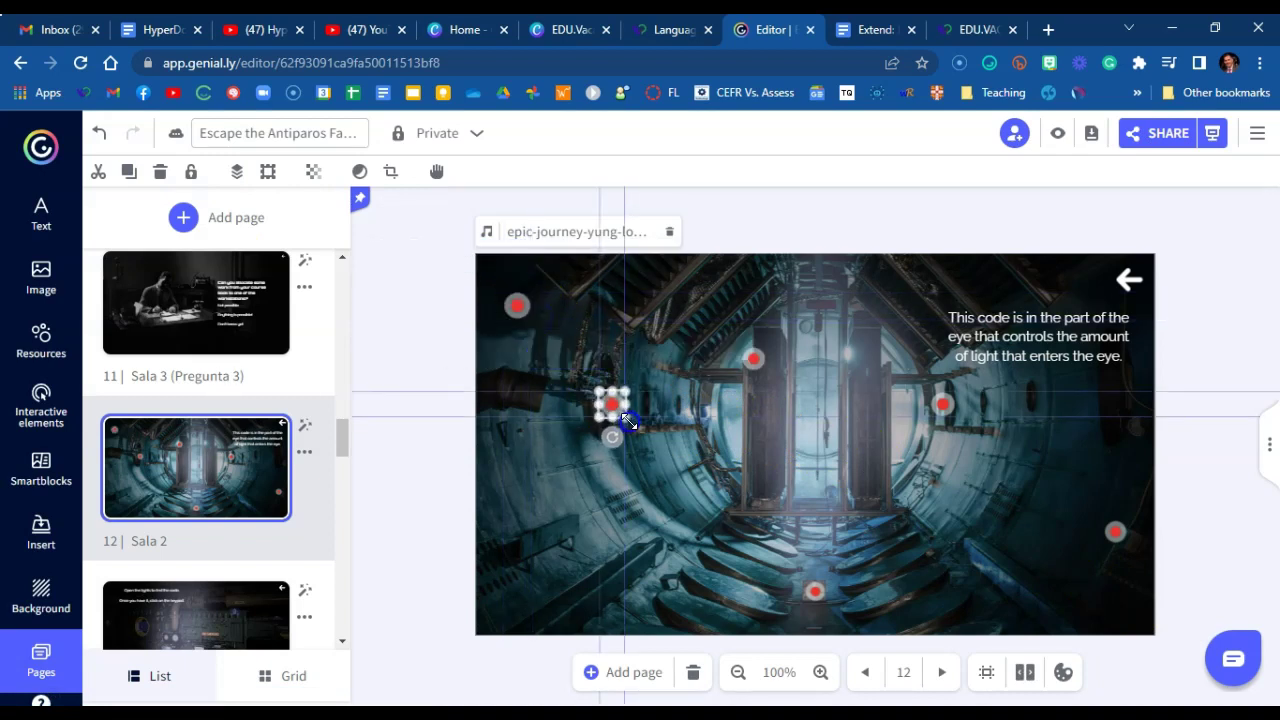
click(785, 366)
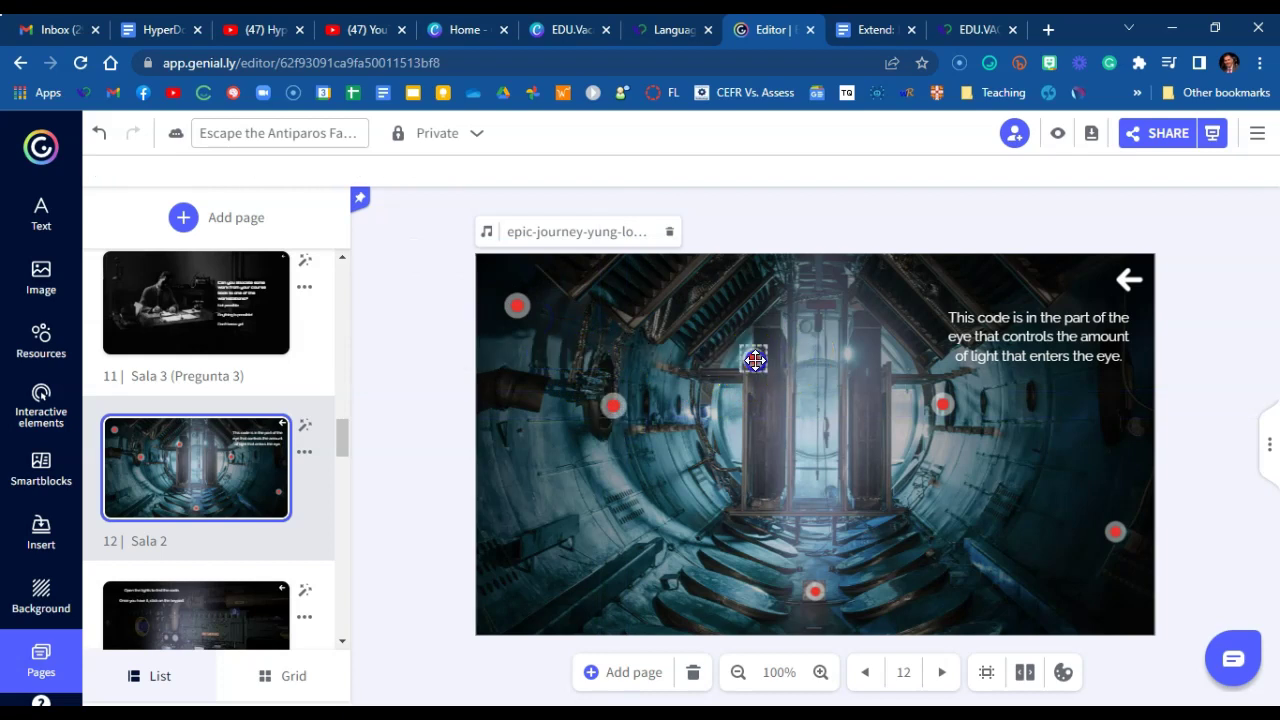
click(755, 360)
click(773, 377)
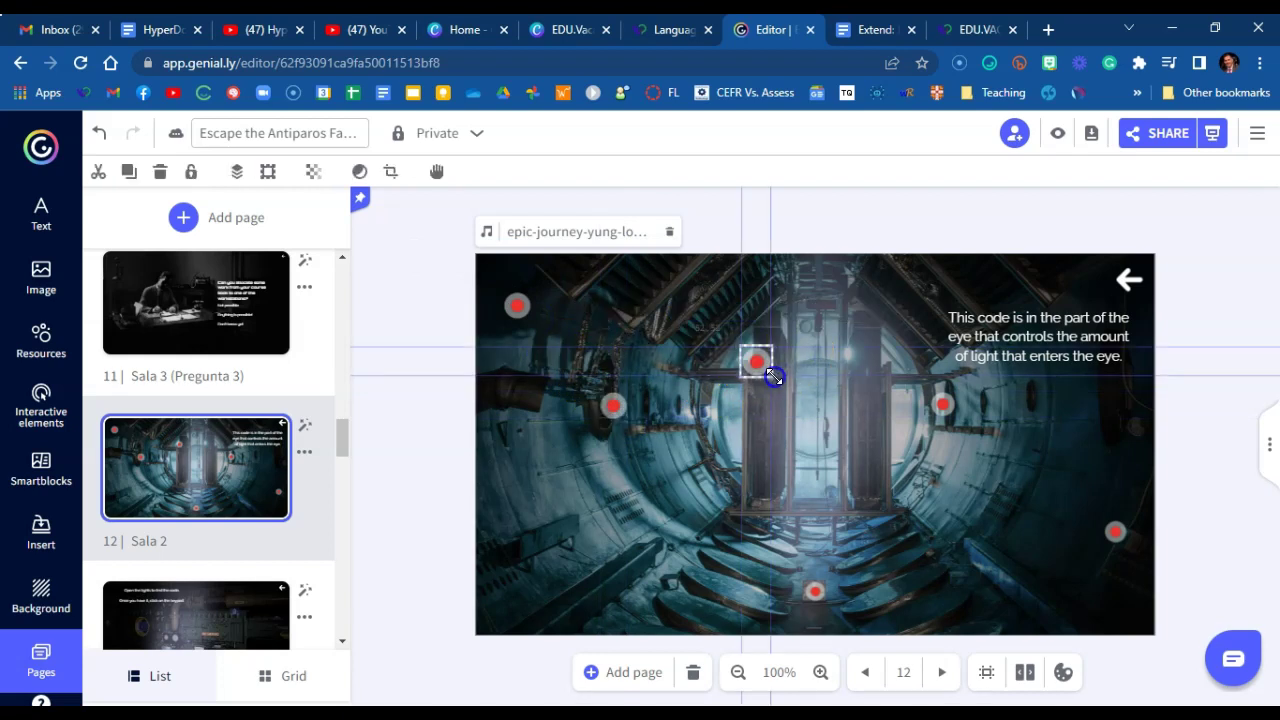
click(816, 586)
drag(828, 578, 836, 572)
click(945, 403)
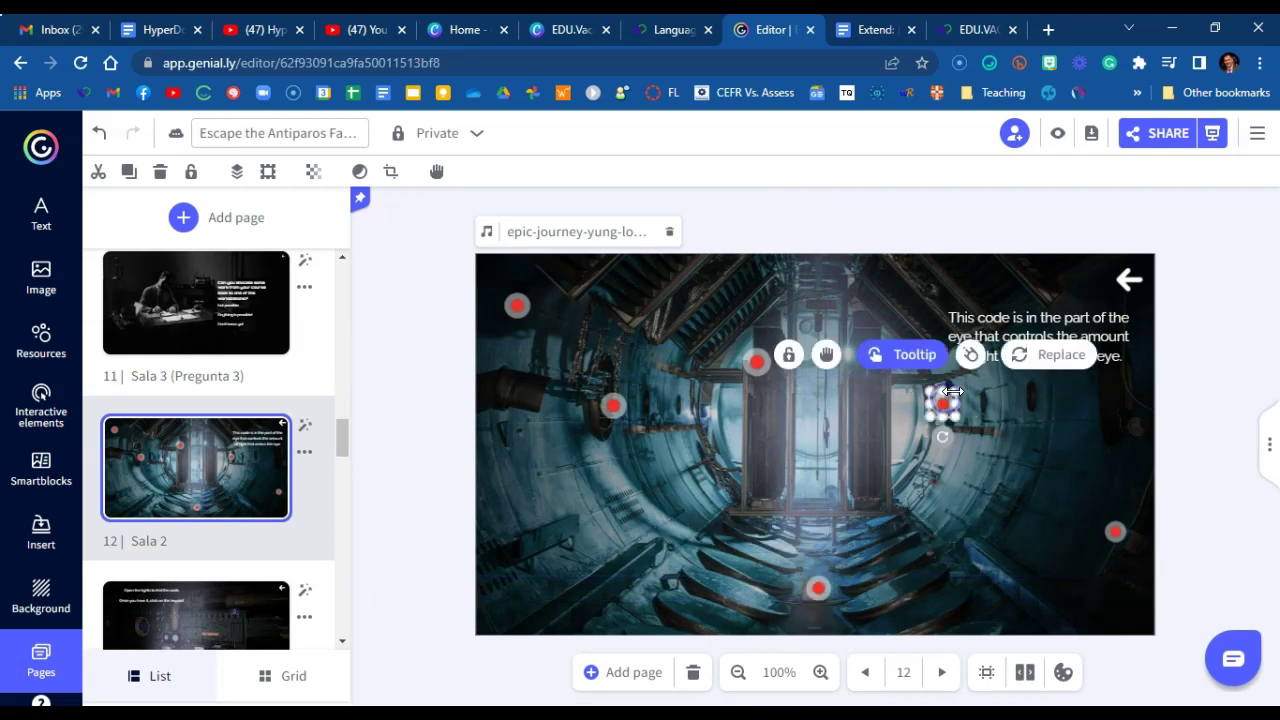
click(1112, 531)
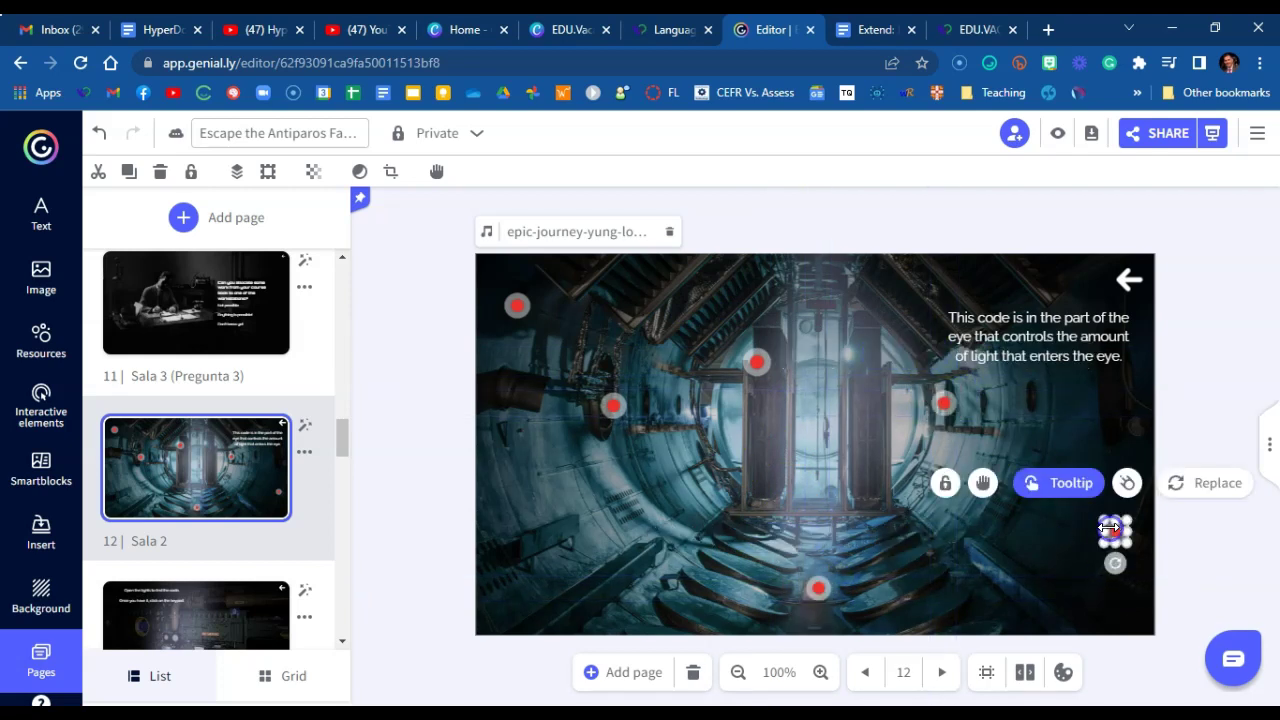
drag(1097, 513, 1095, 511)
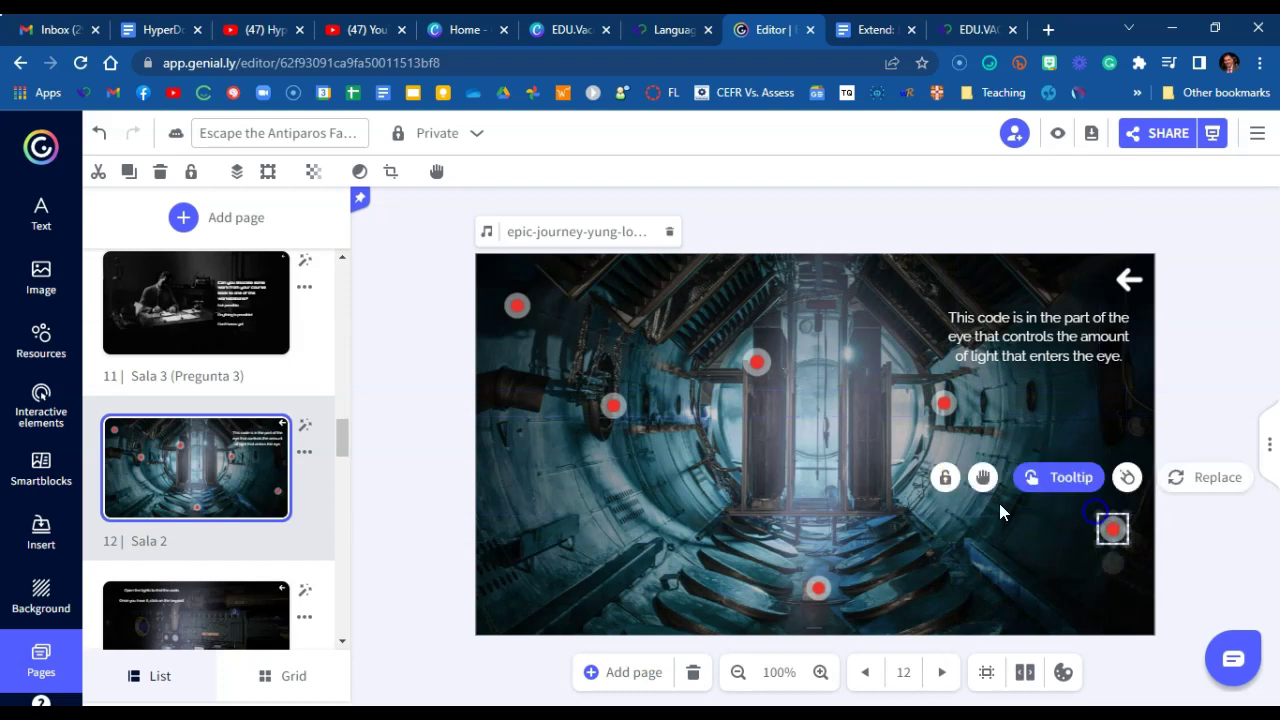
Go to page 14, the keypad password page, in the Pages list
click(163, 458)
scroll(150, 450, down, 4)
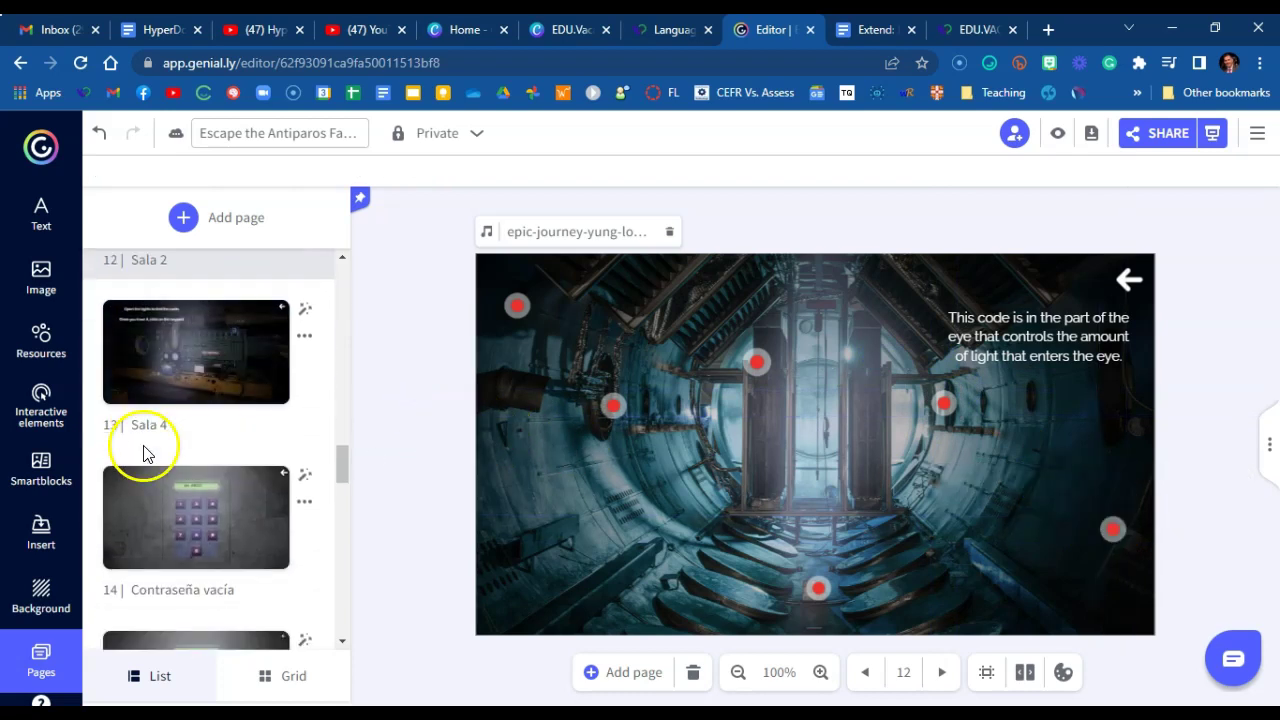
click(144, 453)
Review page 23 Misión Fallida, then open page 24 Misión Completada and select its photo
scroll(142, 453, down, 6)
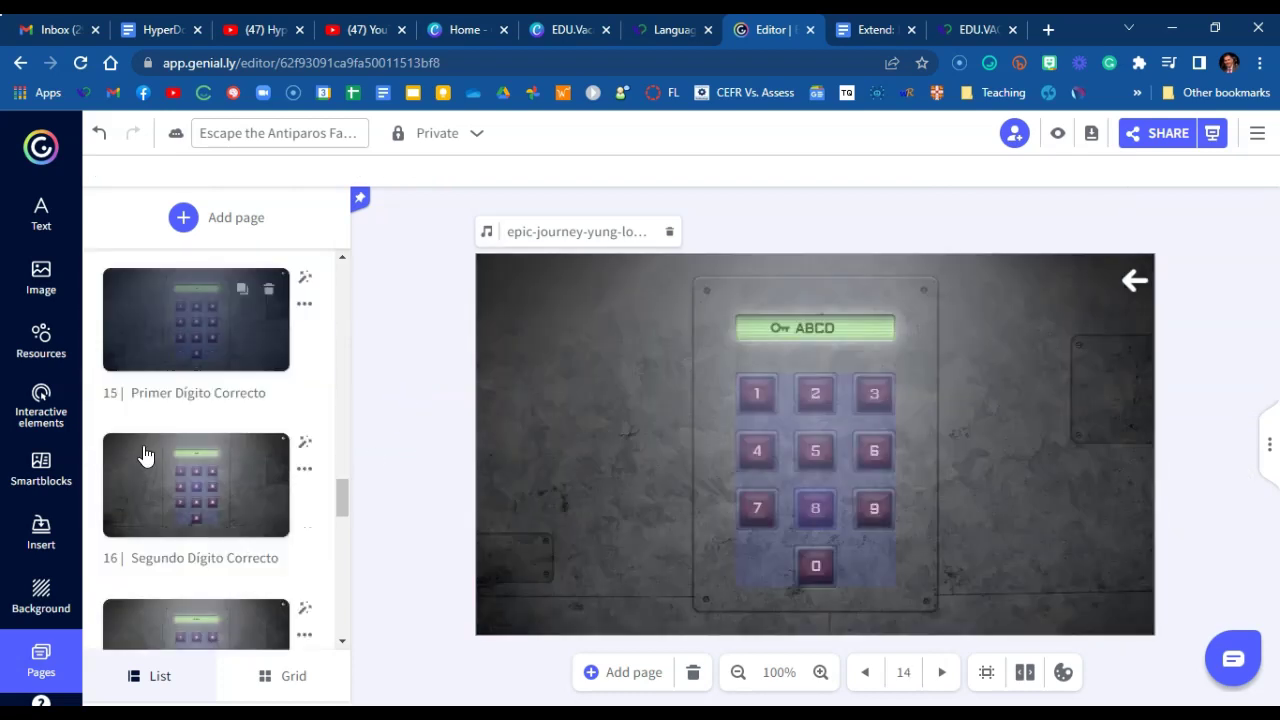
scroll(142, 450, down, 10)
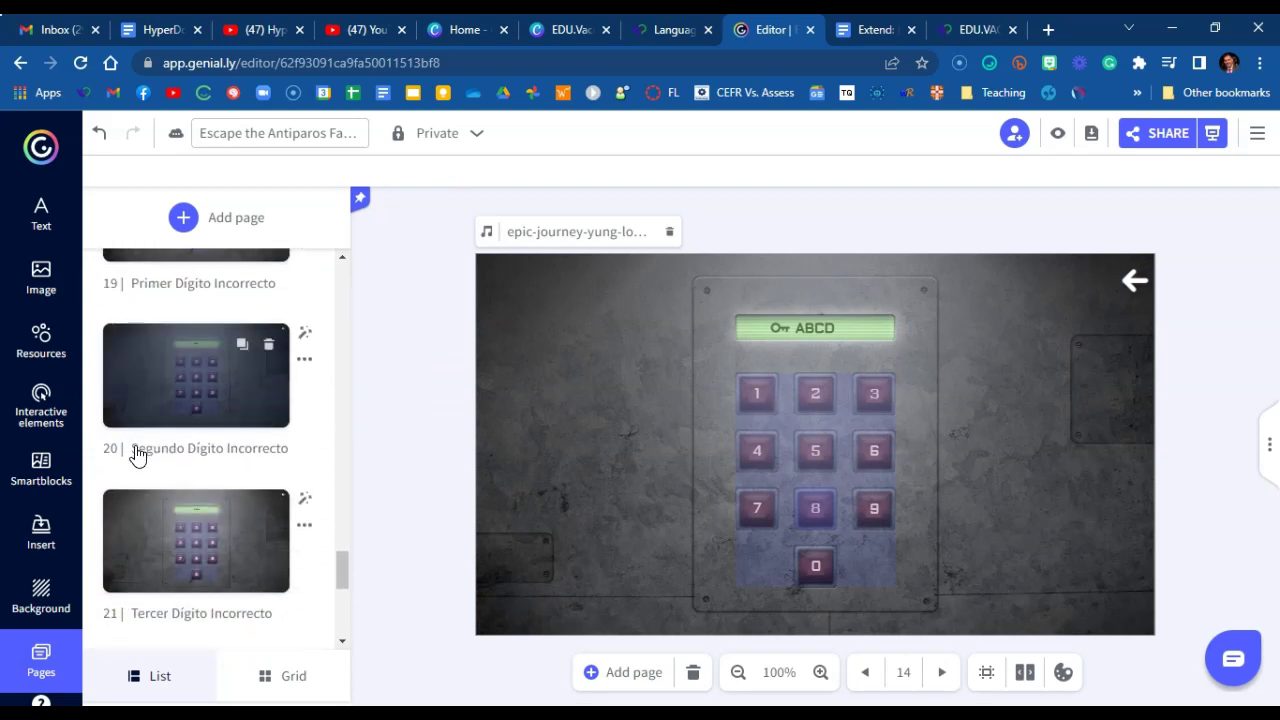
click(142, 444)
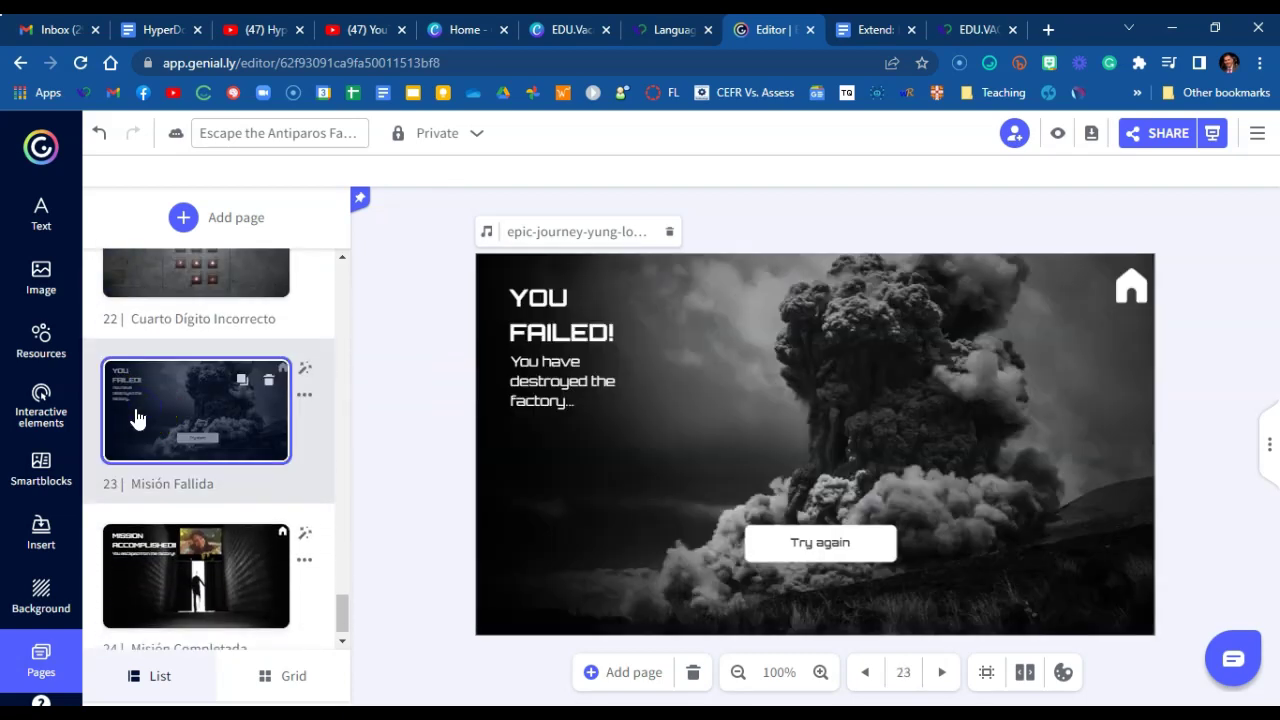
click(148, 555)
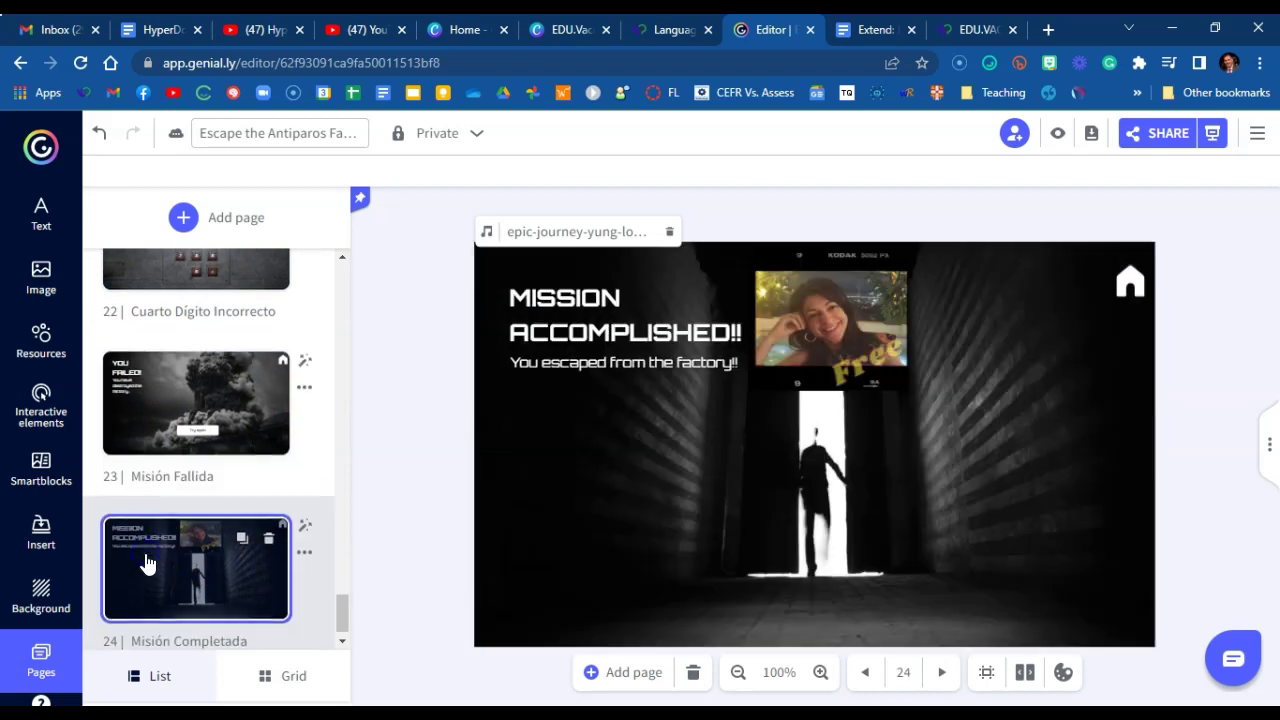
click(820, 315)
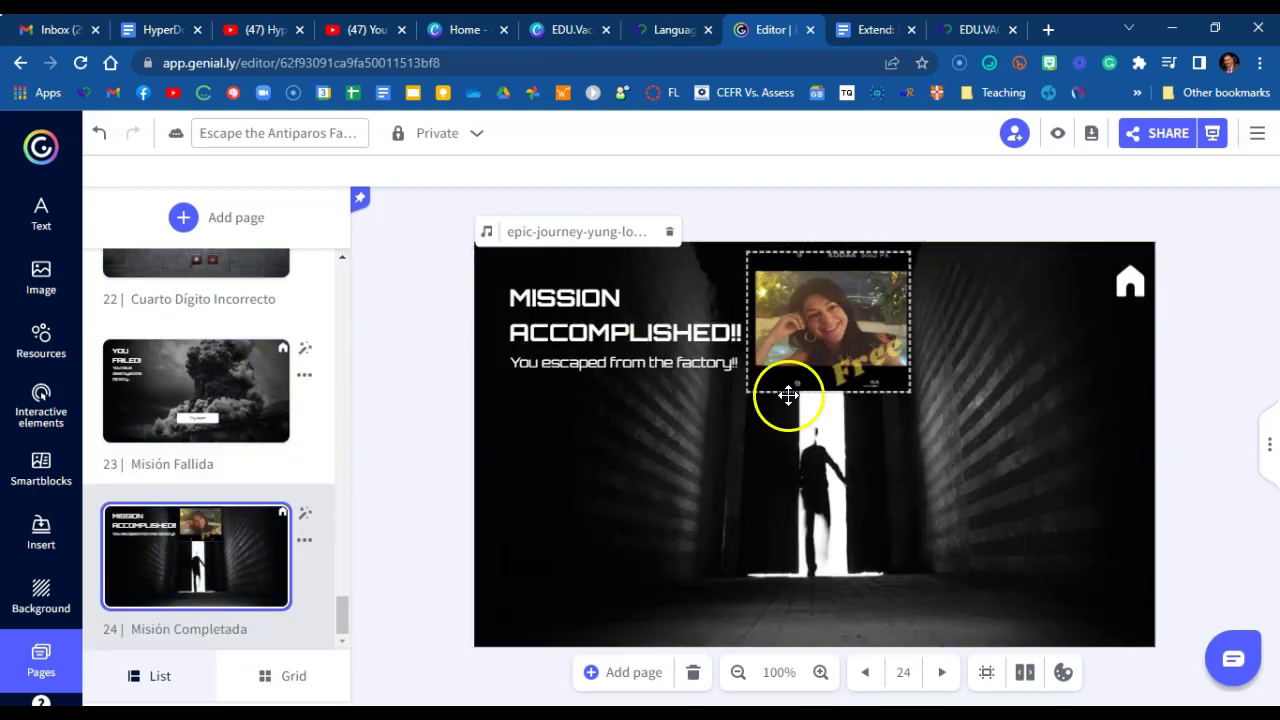